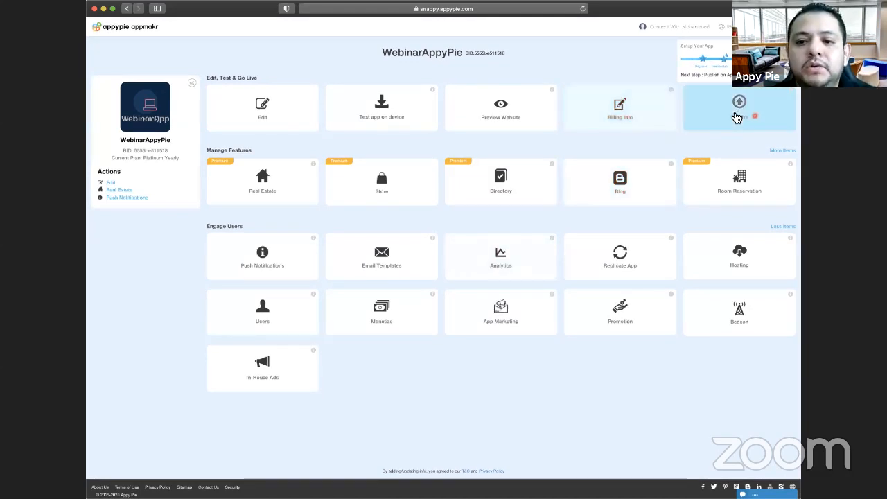
# - Open the Android Store publishing page for the WebinarAppyPie app
pyautogui.click(736, 118)
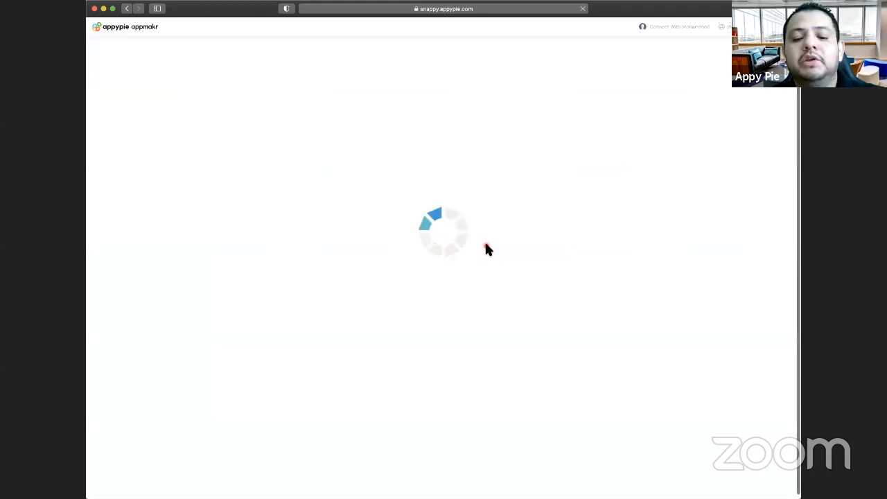
pyautogui.moveTo(395, 139)
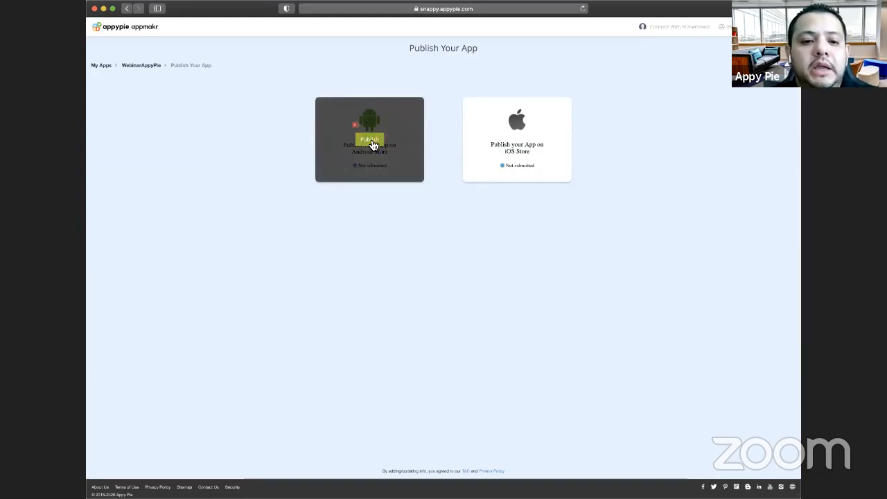
pyautogui.click(371, 141)
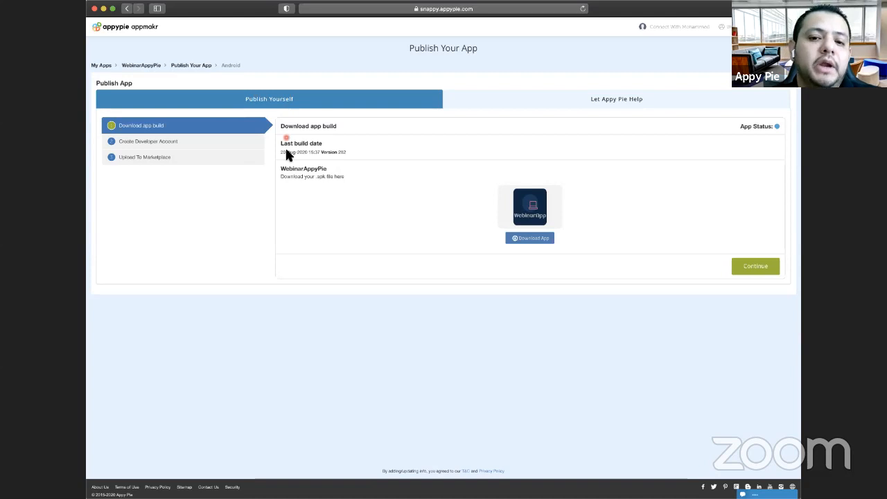
# - Examine the assisted publishing option's Product Details form, including its App Description and App Keywords fields
pyautogui.click(483, 104)
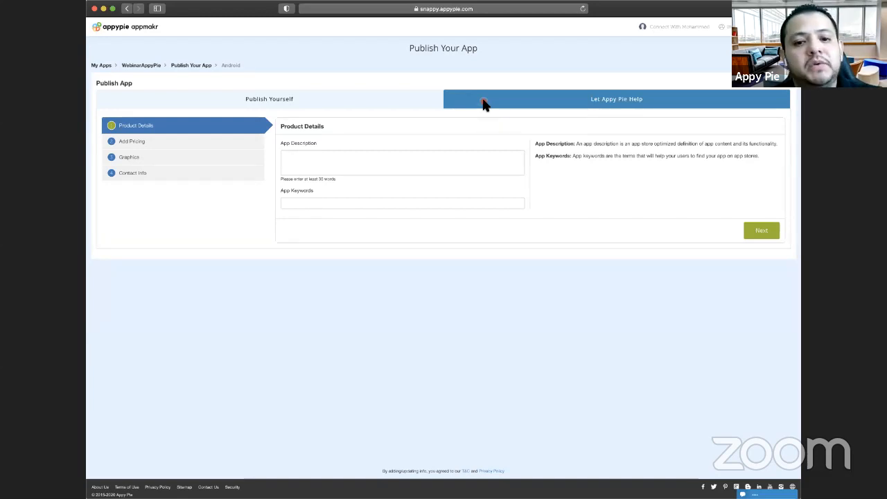
pyautogui.click(348, 164)
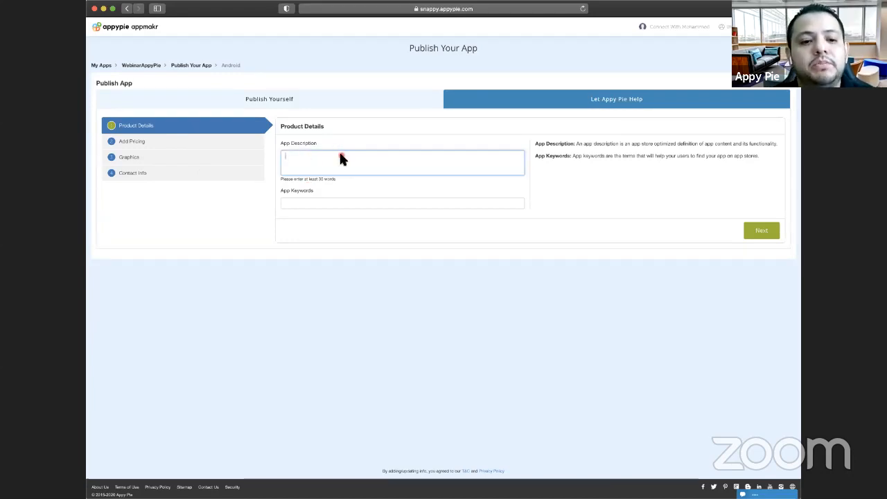
pyautogui.click(313, 205)
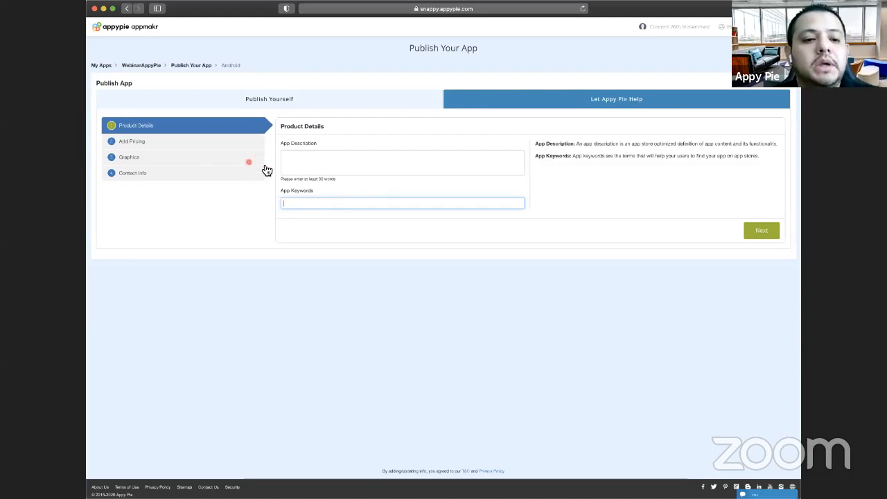
# - Try Paid pricing with USD as the currency for the app, and return the pricing to Free
pyautogui.click(197, 143)
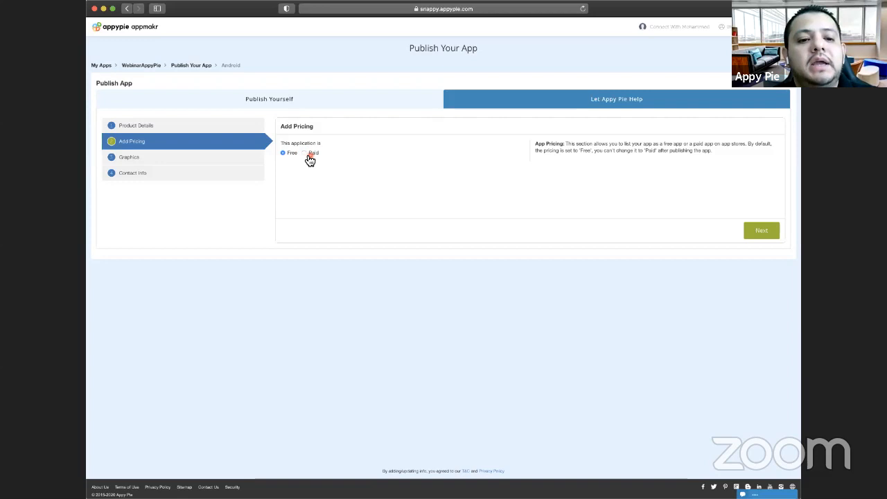
pyautogui.click(306, 152)
pyautogui.click(315, 179)
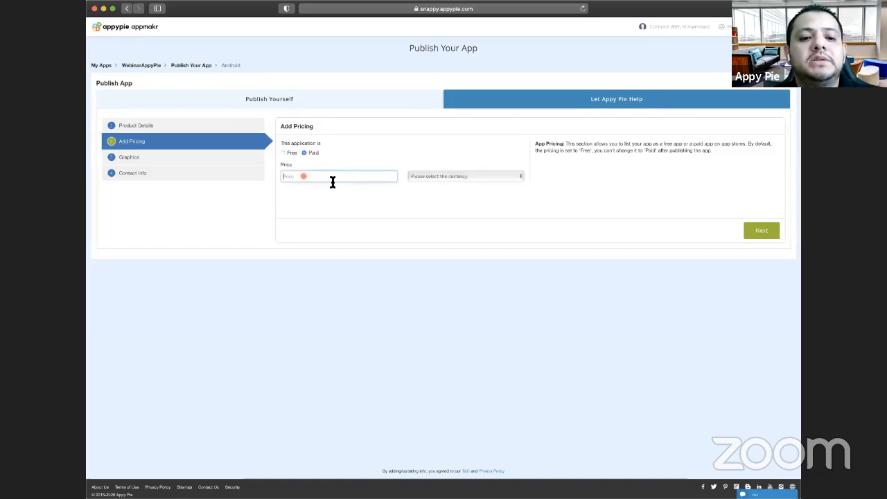
pyautogui.click(447, 176)
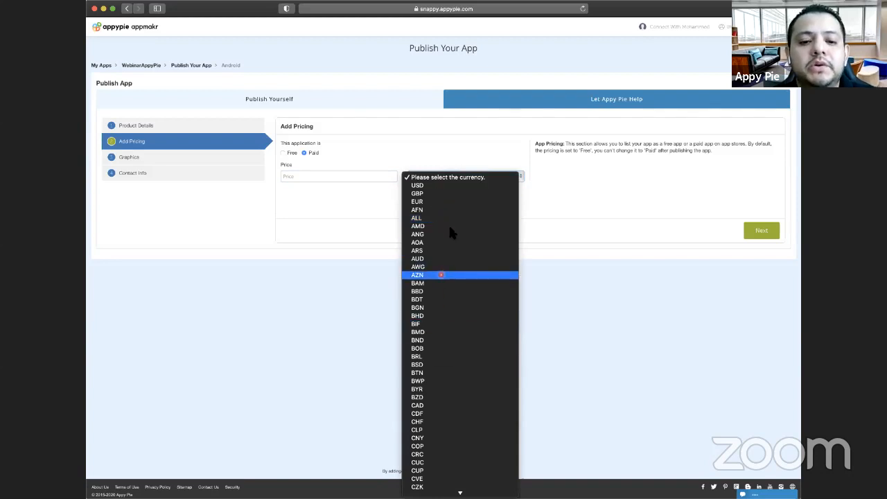
pyautogui.scroll(-1, 454, 186)
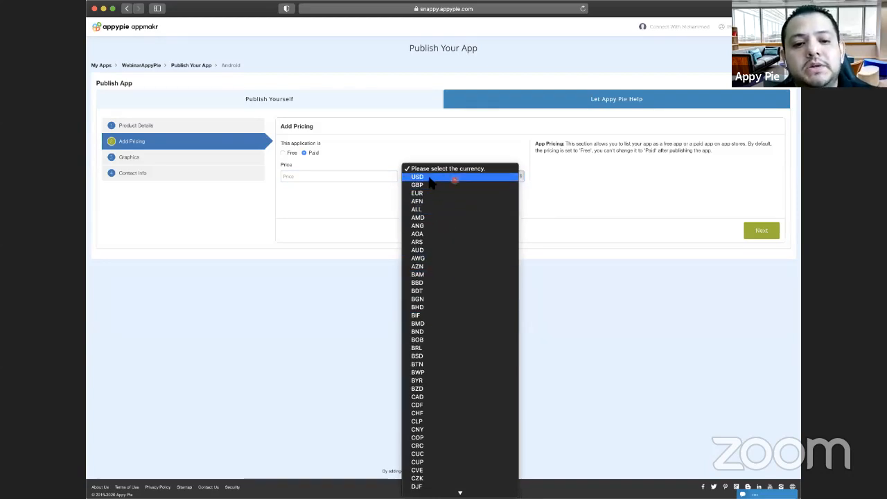
pyautogui.scroll(-20, 444, 216)
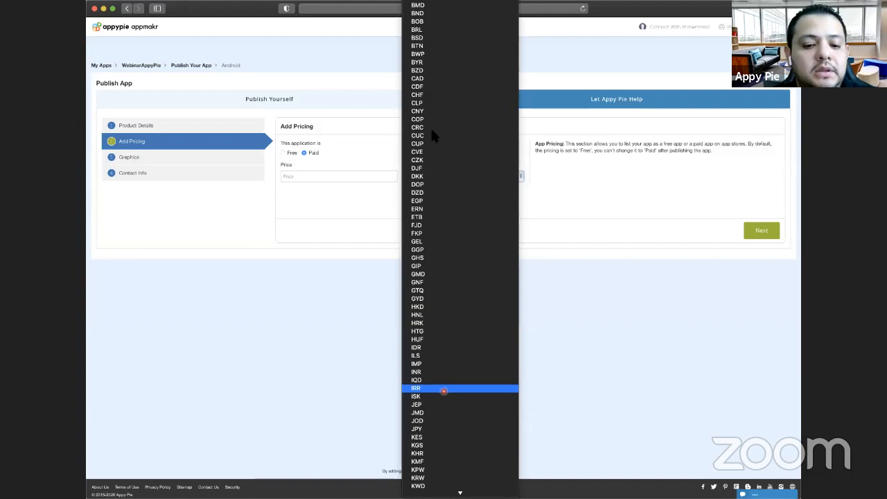
pyautogui.scroll(-6, 441, 208)
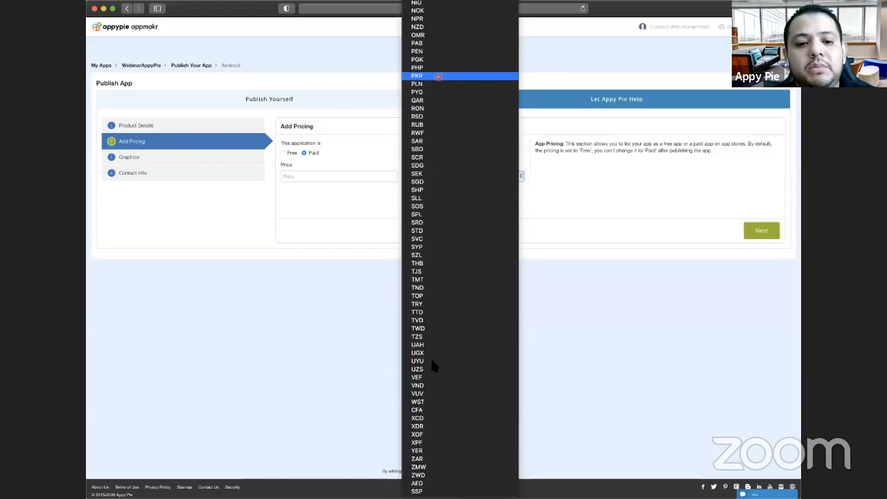
pyautogui.scroll(20, 444, 254)
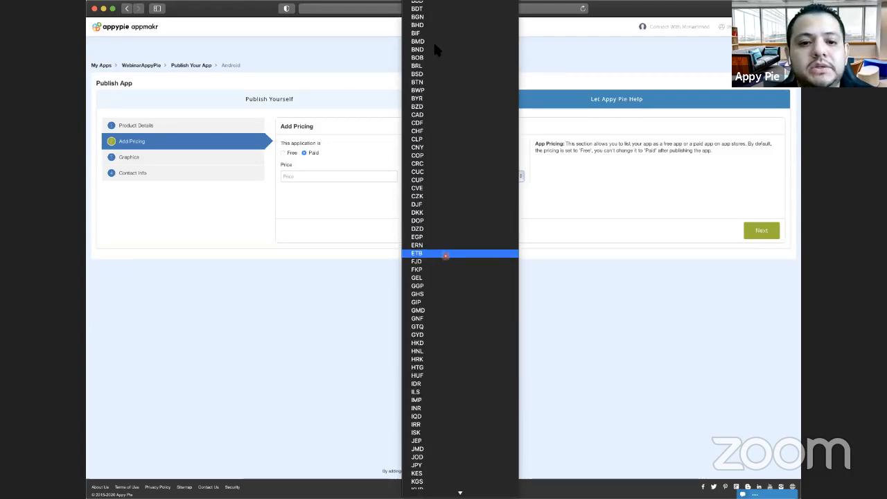
pyautogui.click(307, 178)
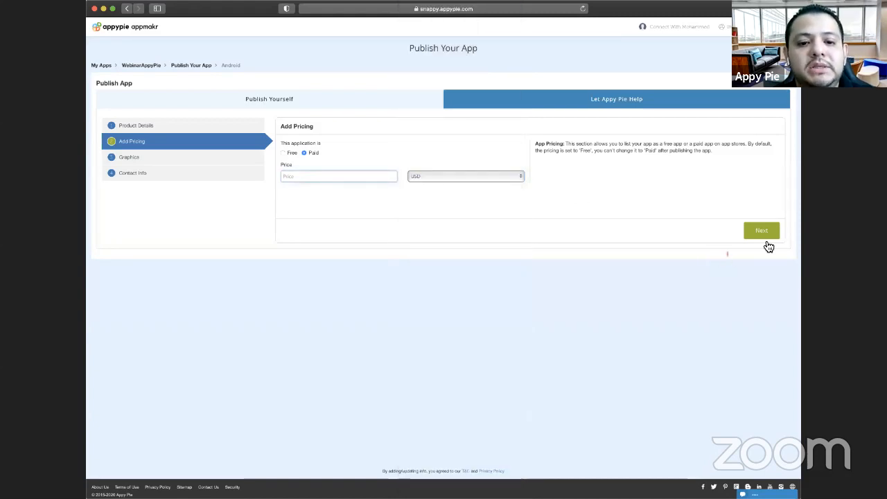
pyautogui.click(286, 153)
# - Compare the two app graphics options, keeping Appy Pie team graphics selected, and examine the Google Play developer contact form
pyautogui.click(191, 158)
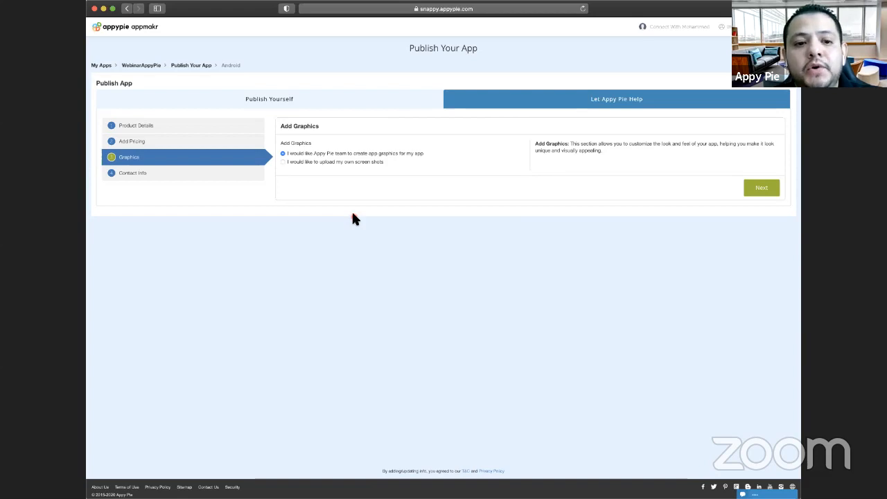
pyautogui.click(333, 162)
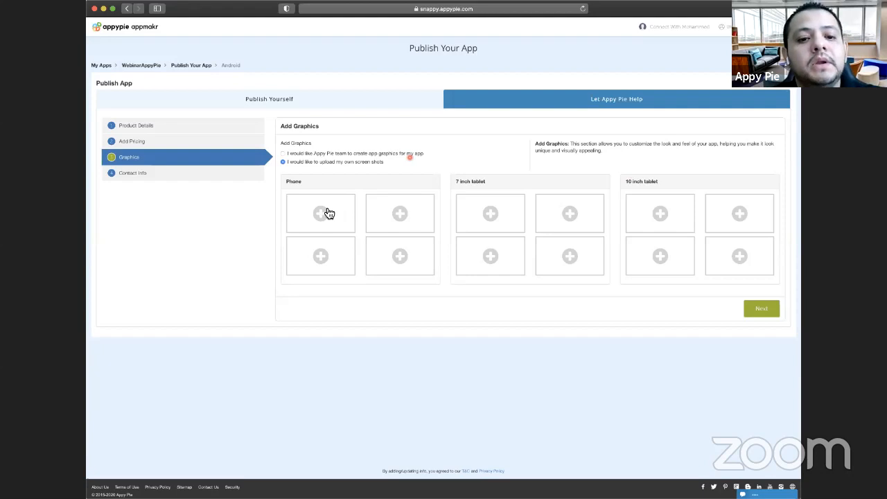
pyautogui.click(464, 201)
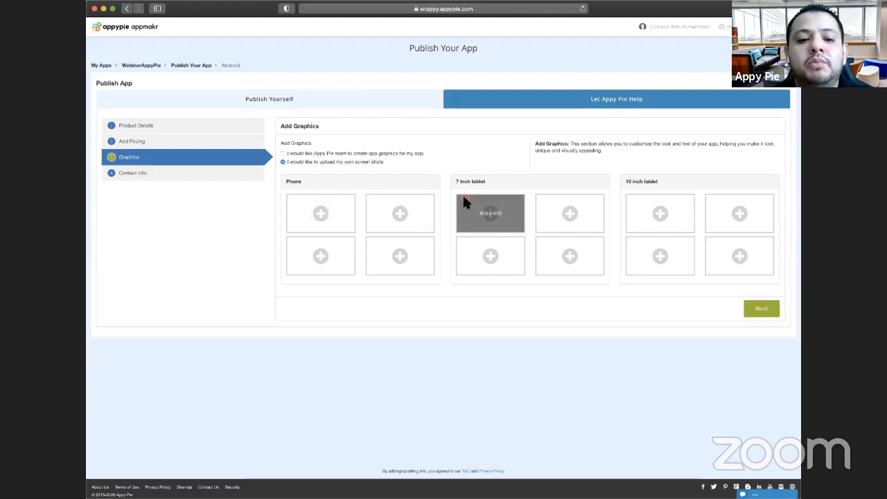
pyautogui.click(358, 153)
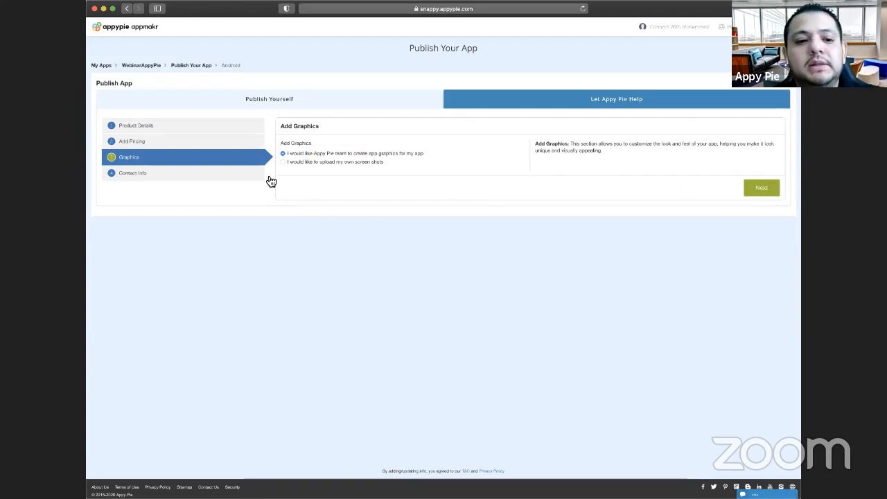
pyautogui.click(248, 173)
pyautogui.click(393, 174)
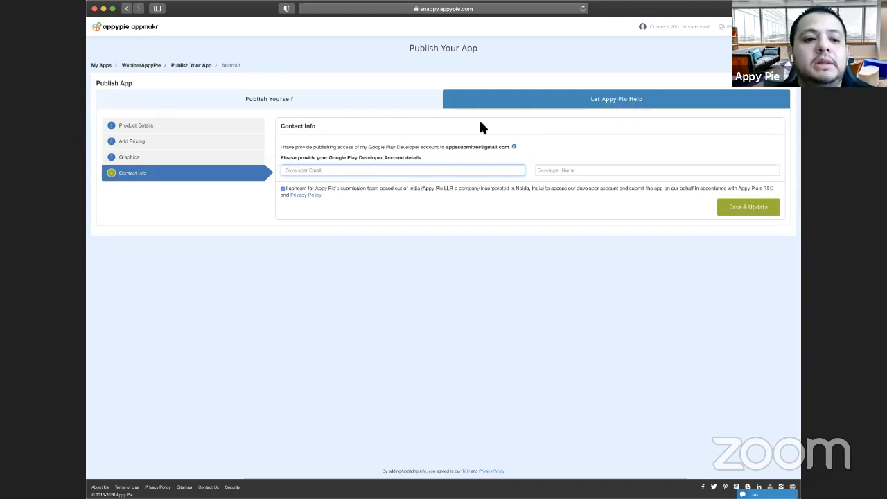
# - Check the last build date and version for self-publishing, and download the WebinarAppyPie app build
pyautogui.click(368, 102)
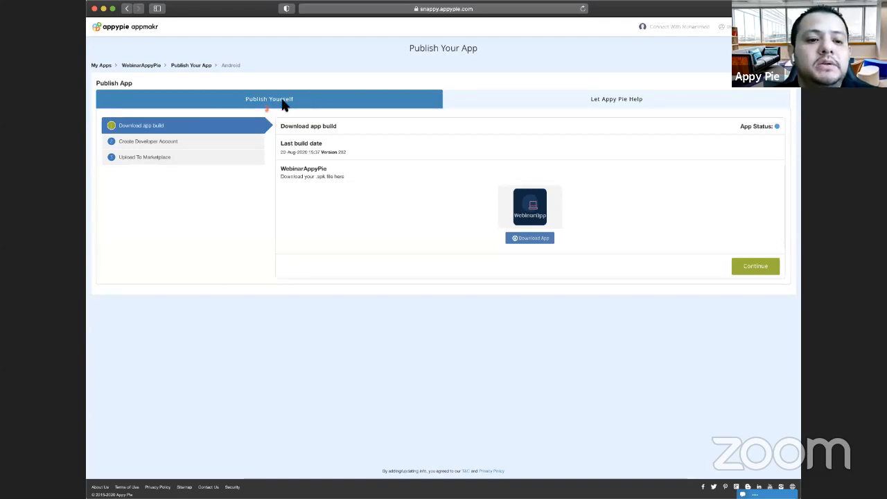
pyautogui.moveTo(276, 147); pyautogui.dragTo(356, 157)
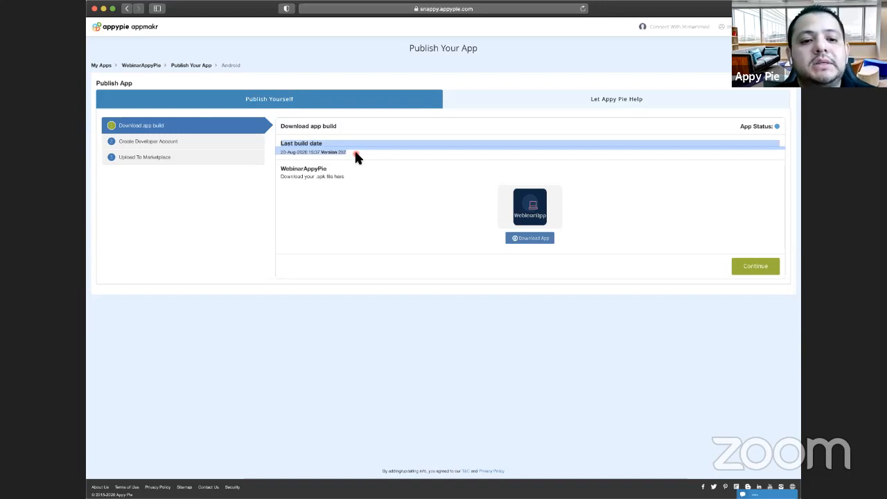
pyautogui.click(291, 162)
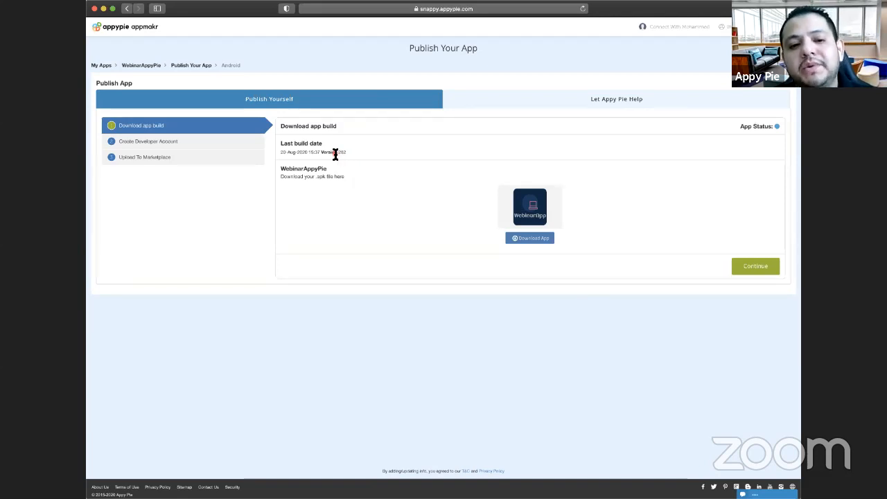
pyautogui.moveTo(322, 153); pyautogui.dragTo(379, 151)
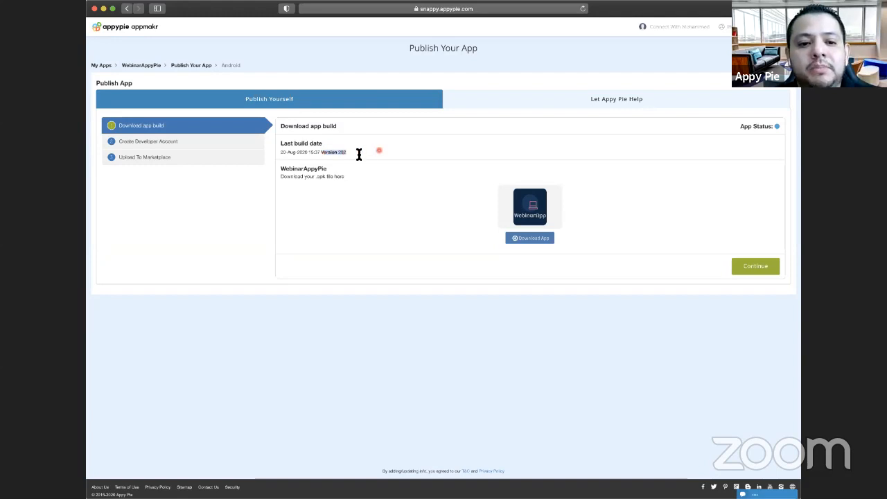
pyautogui.click(358, 153)
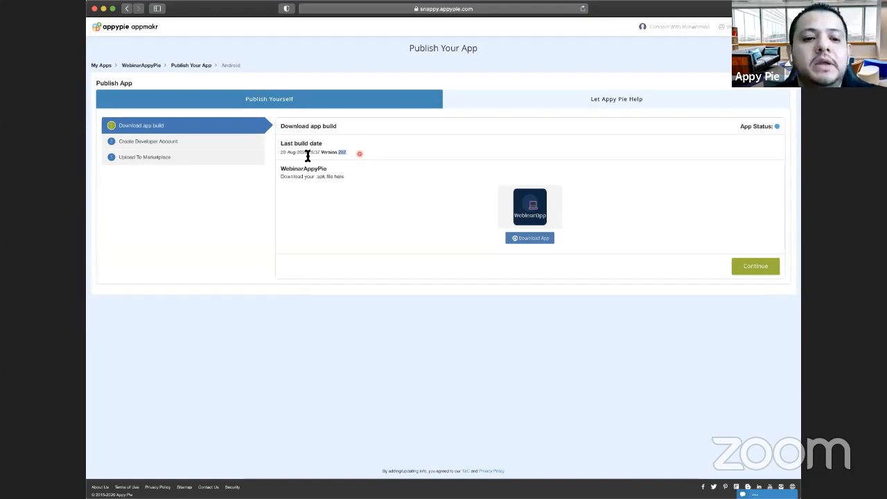
pyautogui.tripleClick(359, 155)
pyautogui.click(504, 277)
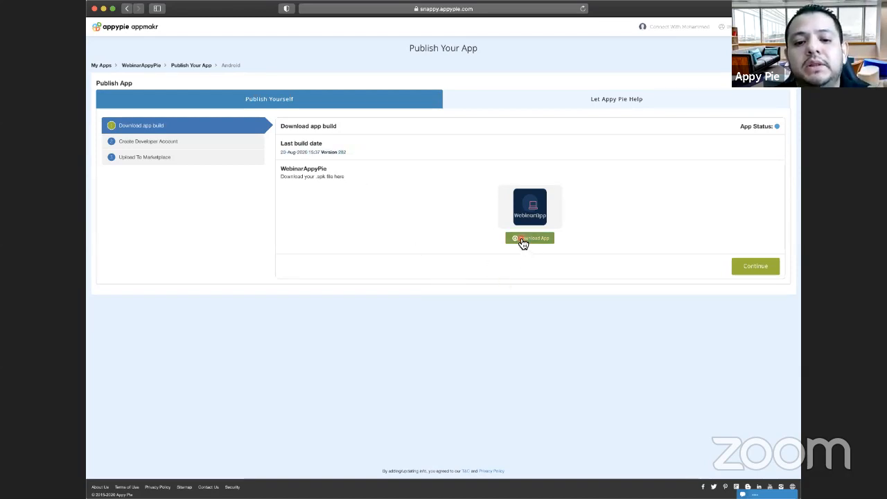
pyautogui.click(520, 239)
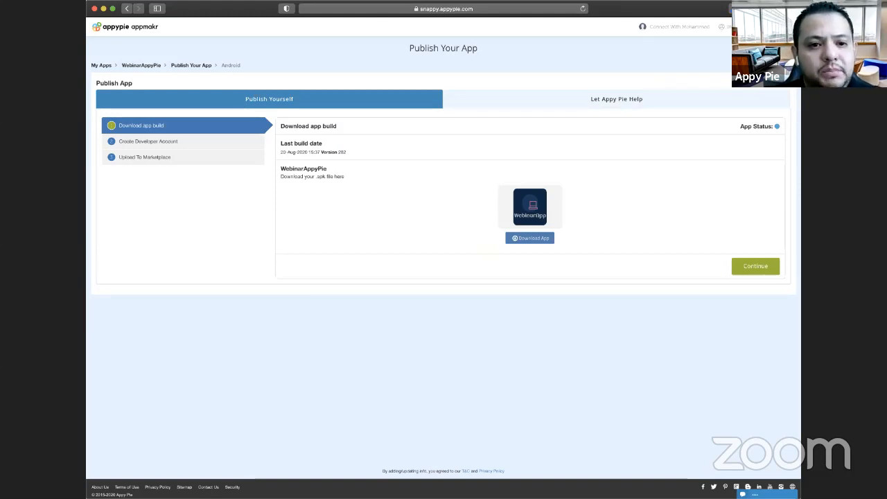
# - Open the Google Play Console in a new browser tab and go through the developer account details to the Welcome page
pyautogui.press('super+t')
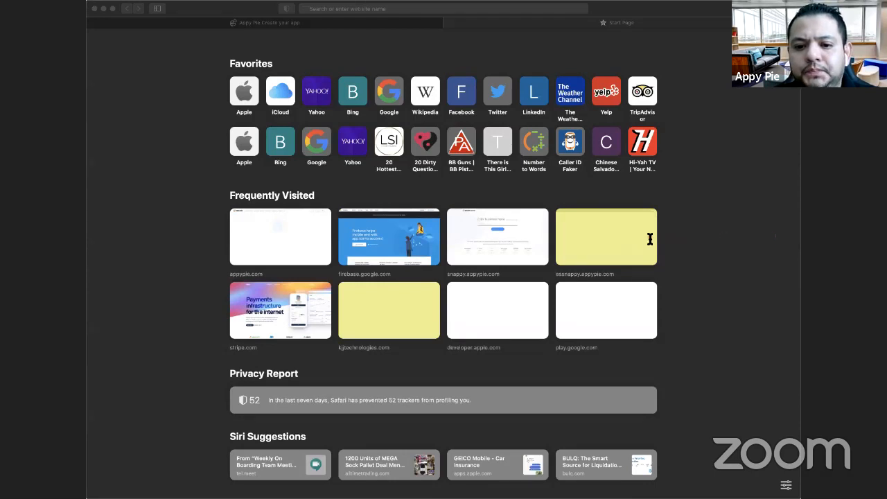
pyautogui.click(430, 39)
pyautogui.press('super+v')
pyautogui.press('Return')
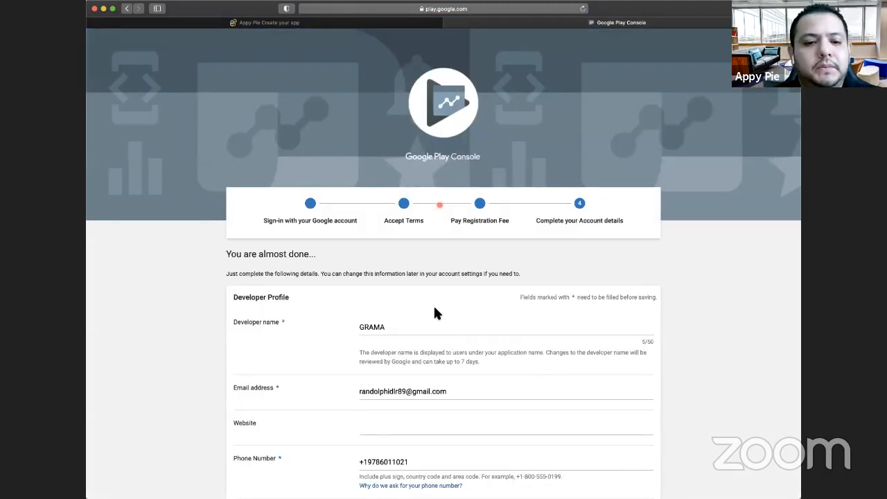
pyautogui.scroll(-5, 434, 309)
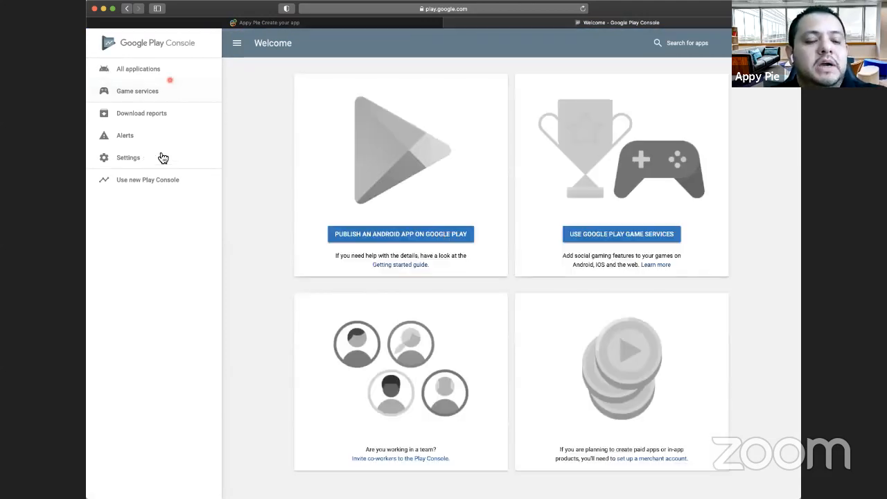
# - Start creating a new application from the All applications list, with English (United States) as the default language
pyautogui.click(158, 69)
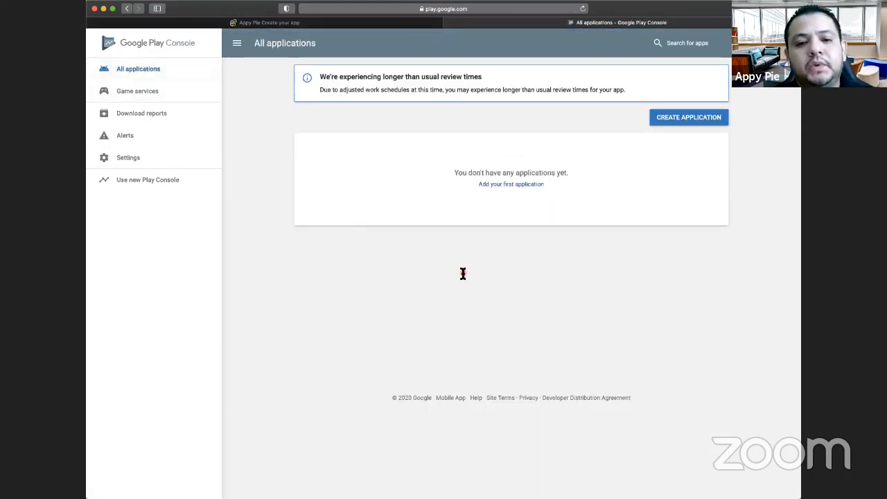
pyautogui.click(463, 272)
pyautogui.click(667, 119)
pyautogui.click(686, 119)
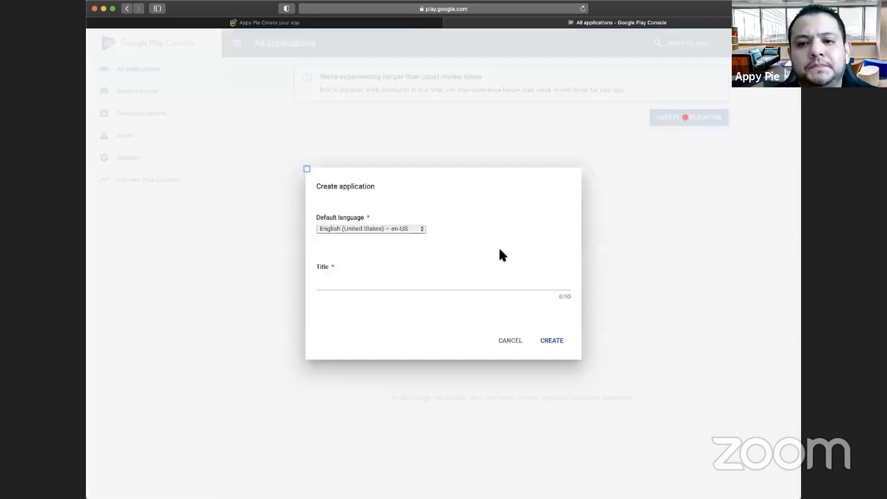
pyautogui.click(370, 230)
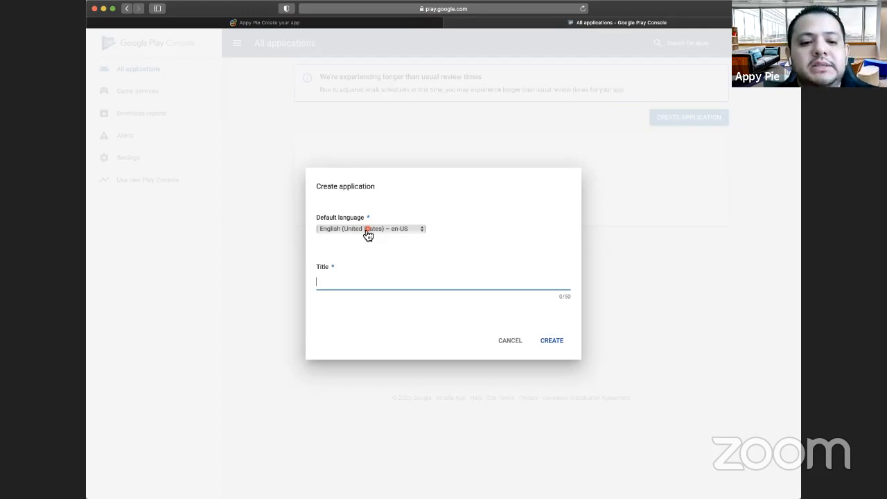
# - Look up the app name WebinarAppyPie on the Appy Pie publishing page and return to the Create application form
pyautogui.click(339, 24)
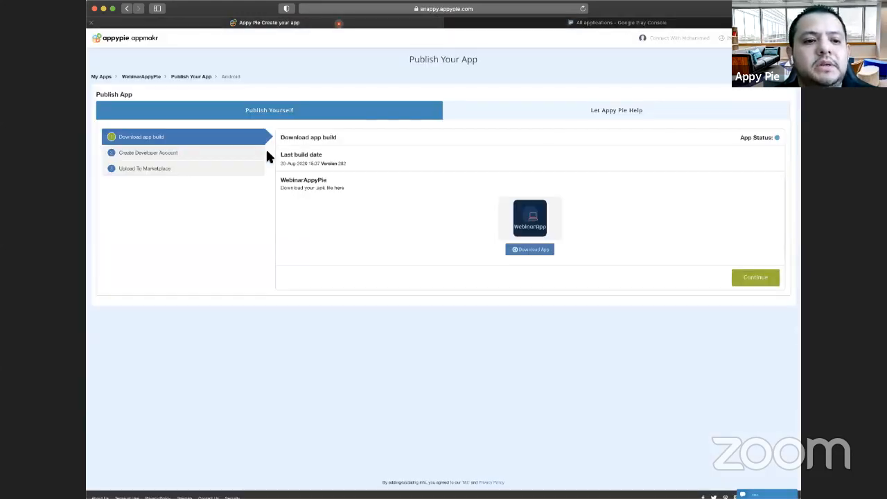
pyautogui.doubleClick(160, 77)
pyautogui.press('super+c')
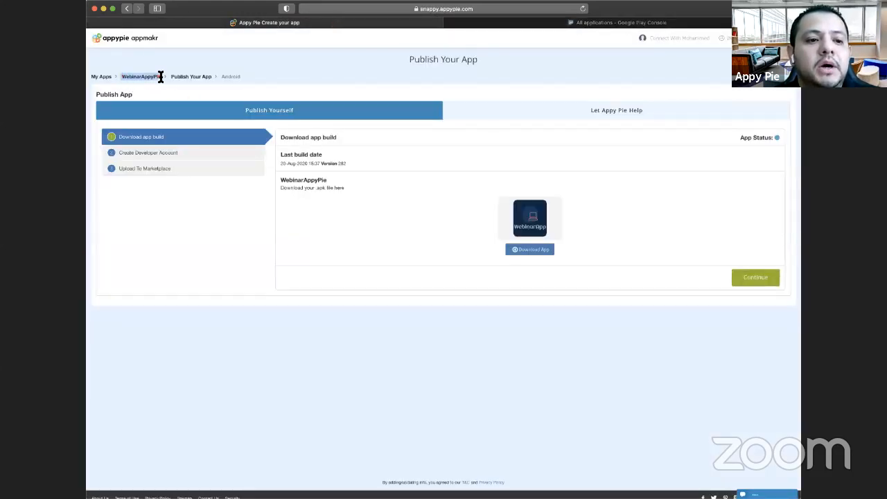
pyautogui.click(606, 22)
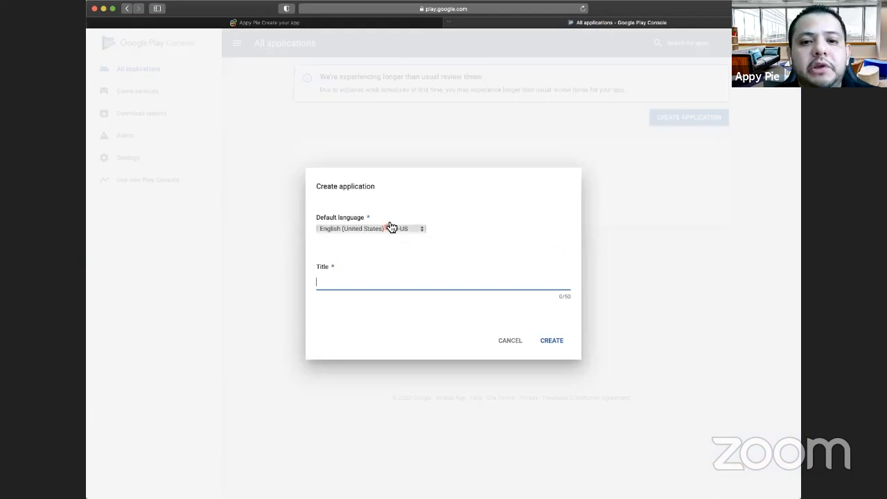
# - Title the new application WebinarAppyPie and create it
pyautogui.press('super+v')
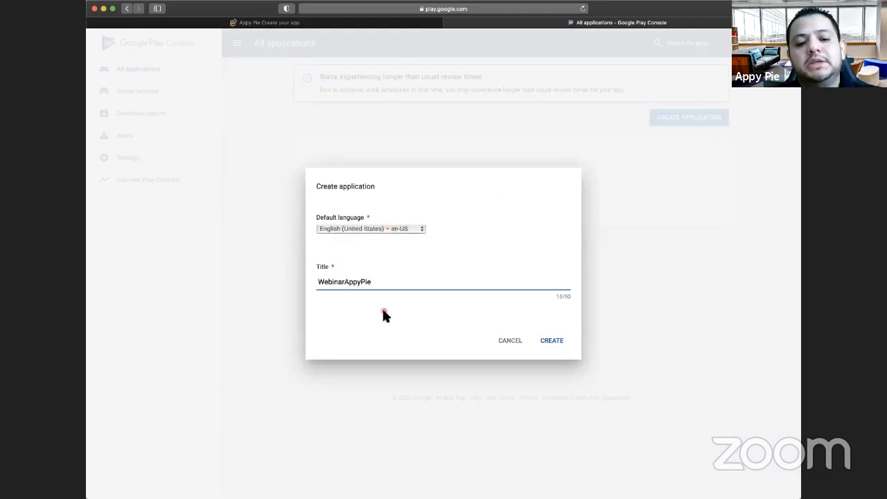
pyautogui.click(559, 346)
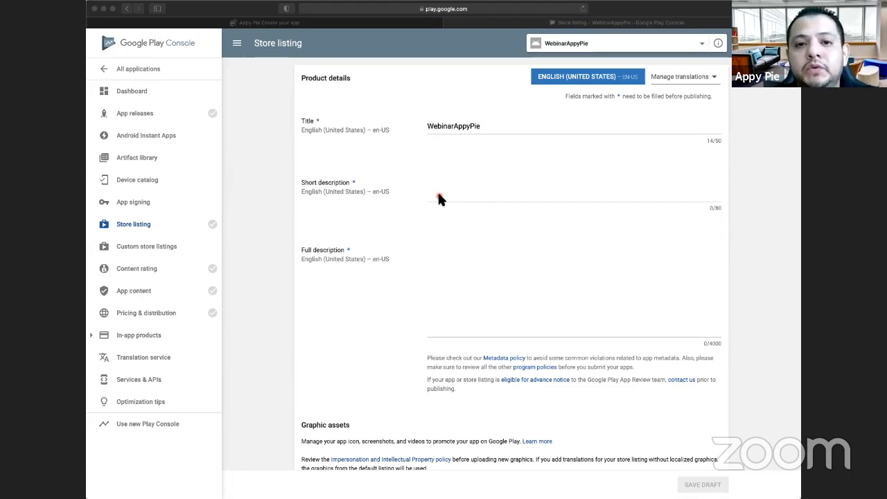
# - Fill in the store listing with "Short" as the short description and "Long Description" as the full description
pyautogui.click(460, 189)
pyautogui.click(471, 187)
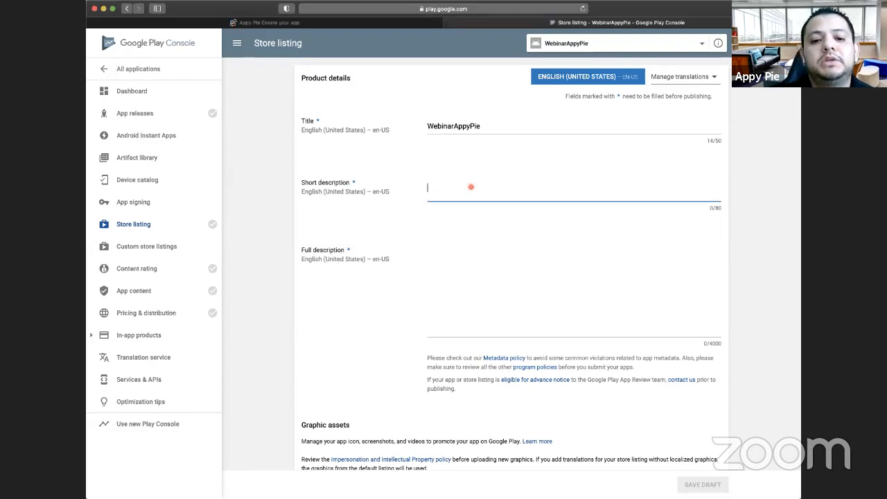
pyautogui.write('Short')
pyautogui.click(486, 310)
pyautogui.write('Long De')
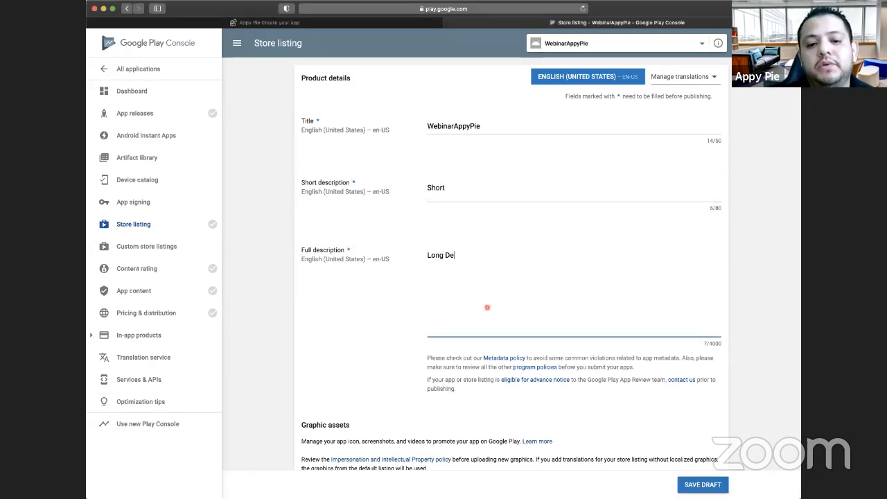
pyautogui.write('scription')
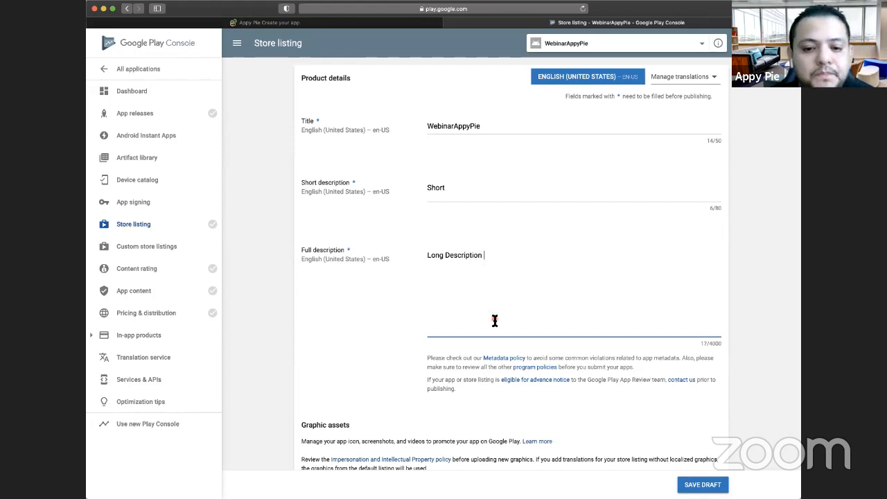
# - Upload the WEBINA logo image as the hi-res icon in the listing's graphic assets
pyautogui.scroll(-2, 493, 321)
pyautogui.scroll(1, 488, 223)
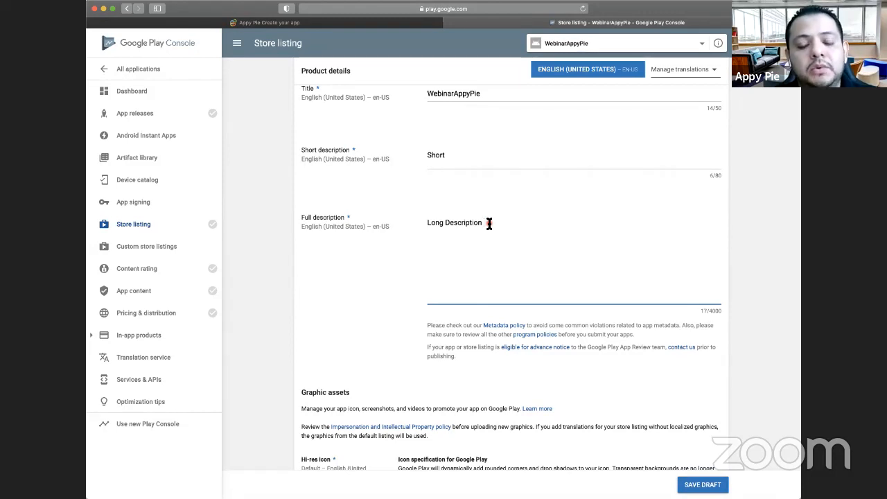
pyautogui.scroll(-1, 488, 223)
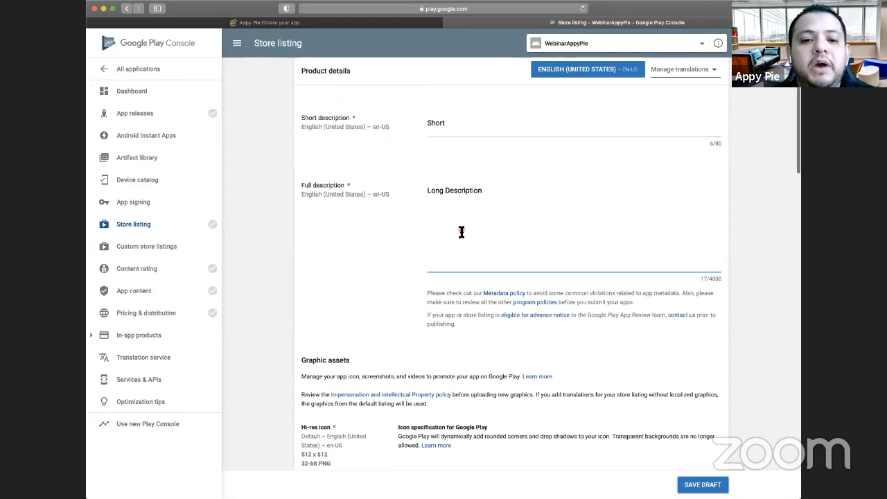
pyautogui.scroll(-5, 461, 233)
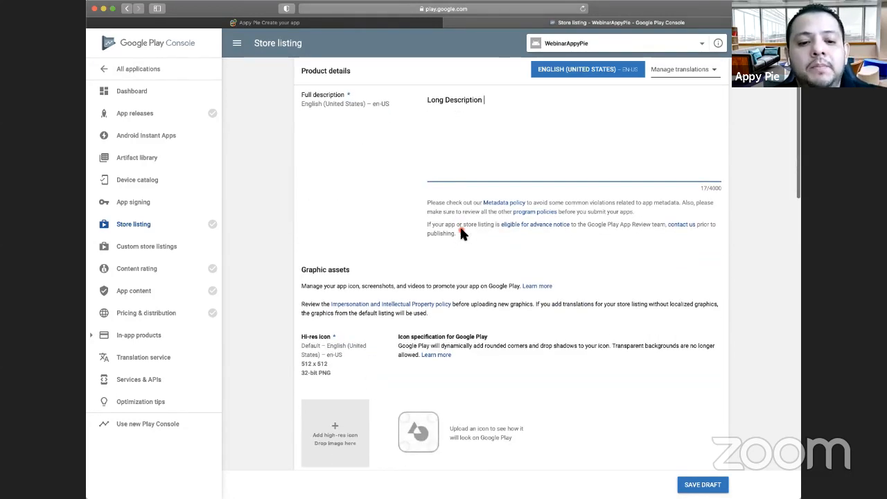
pyautogui.scroll(-4, 461, 233)
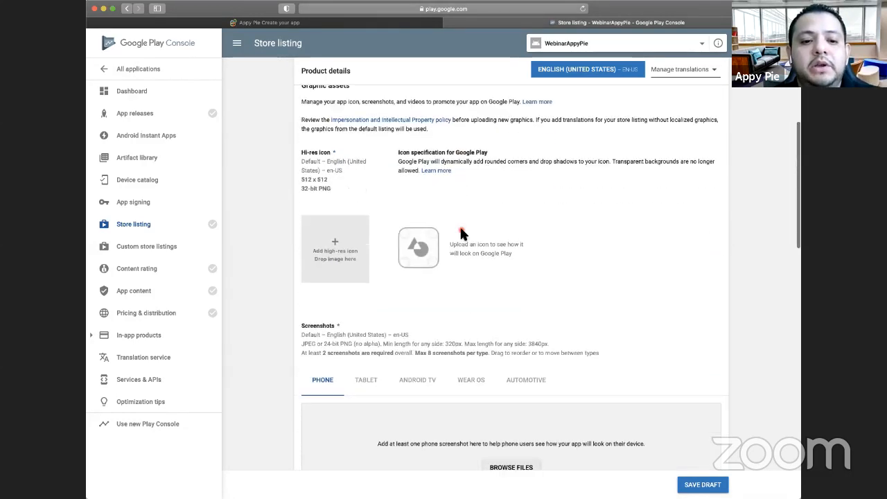
pyautogui.click(347, 221)
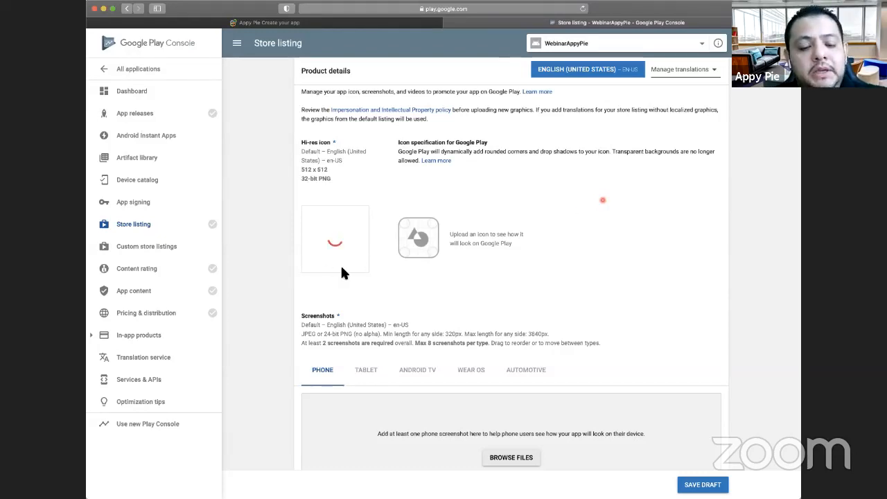
# - Upload three phone screenshots to the store listing
pyautogui.scroll(-2, 341, 268)
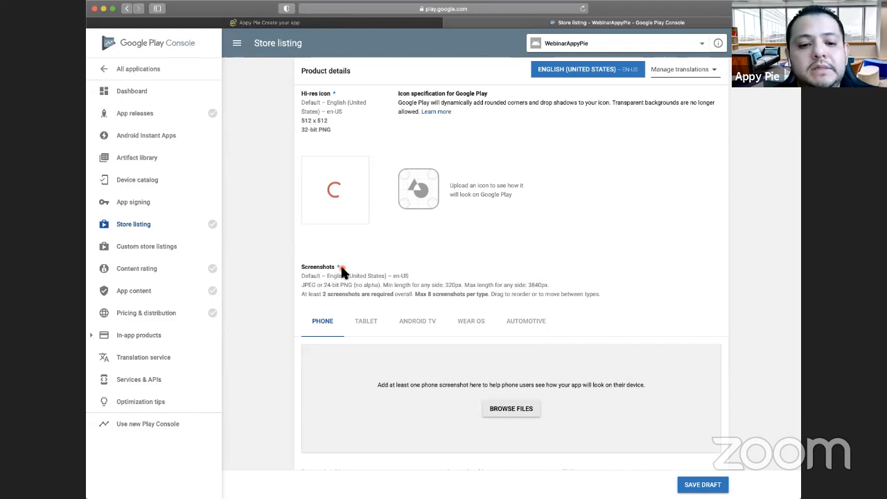
pyautogui.scroll(-1, 384, 310)
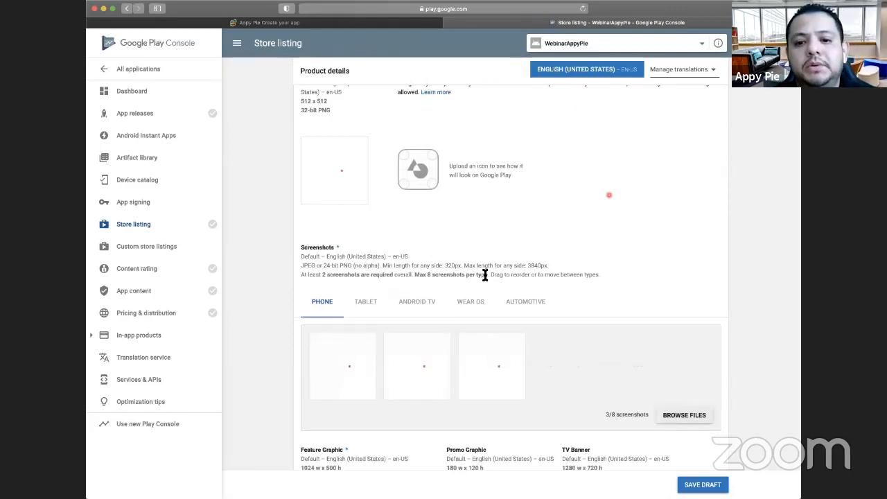
pyautogui.scroll(-1, 569, 276)
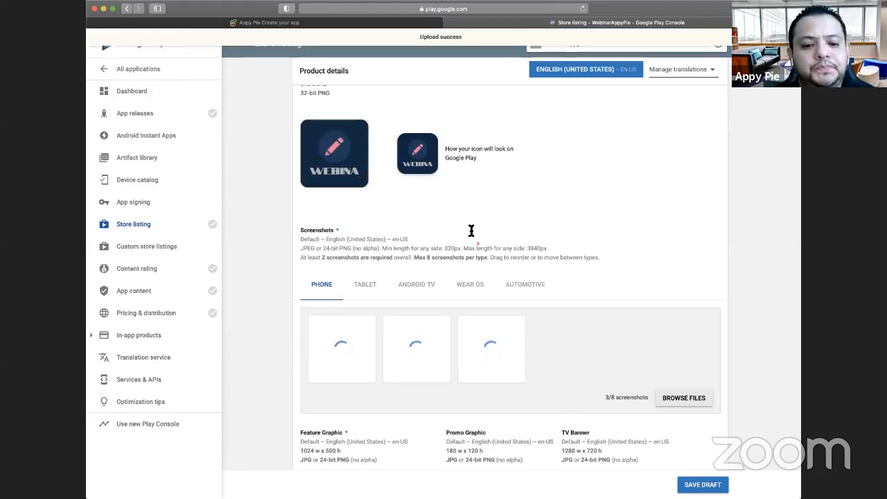
# - Upload an image as the feature graphic of the store listing
pyautogui.scroll(-1, 472, 231)
pyautogui.scroll(-1, 398, 197)
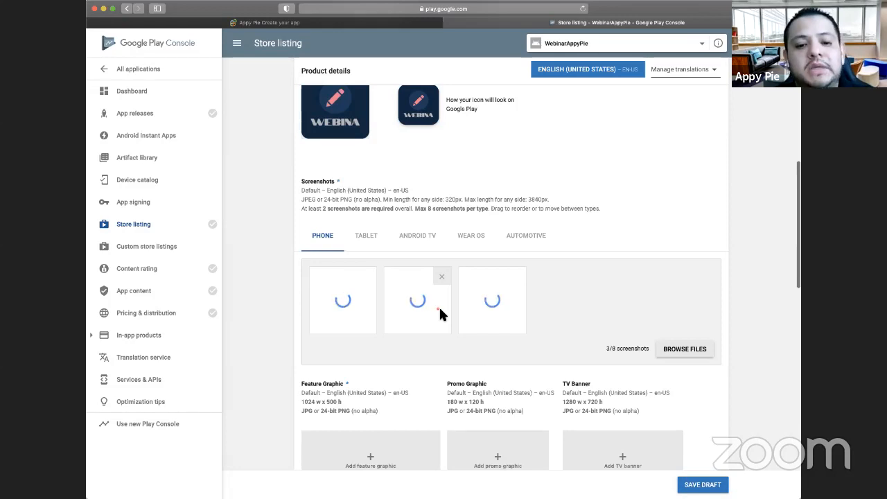
pyautogui.scroll(-3, 439, 305)
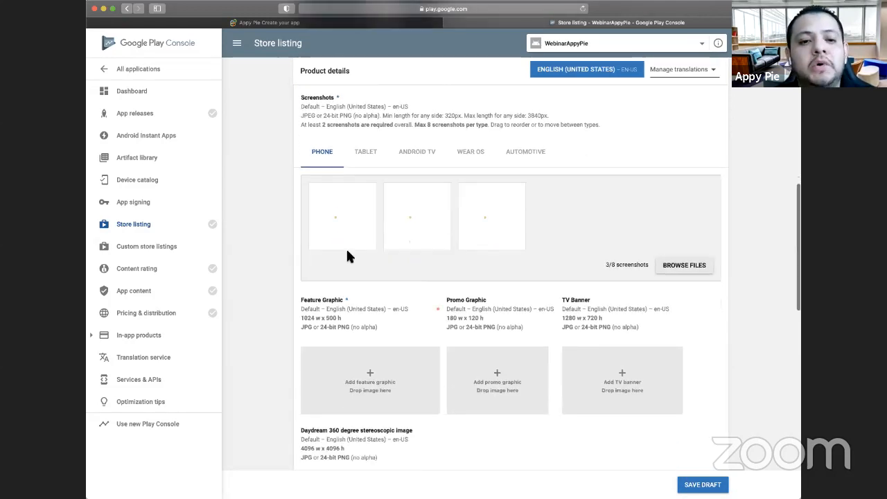
pyautogui.scroll(-1, 383, 265)
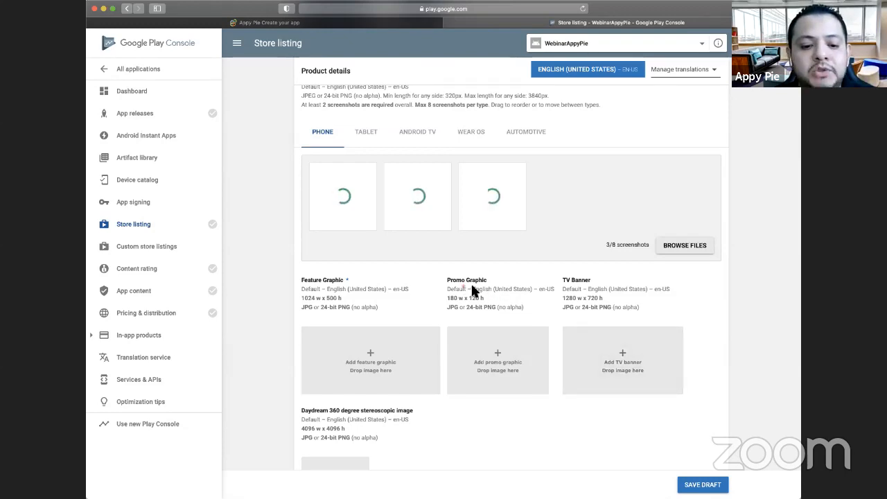
pyautogui.scroll(-1, 526, 308)
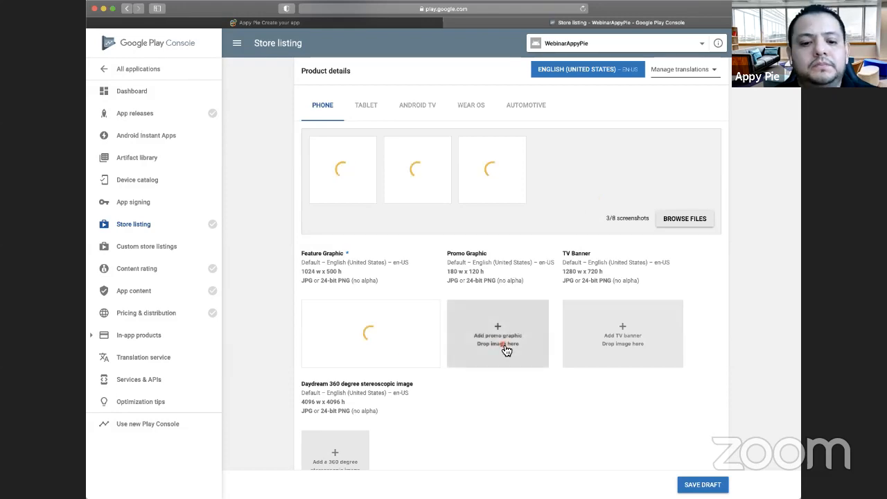
# - Check the upload progress of the phone screenshots and feature graphic, and look over the remaining graphic asset and promo video fields
pyautogui.scroll(-3, 503, 346)
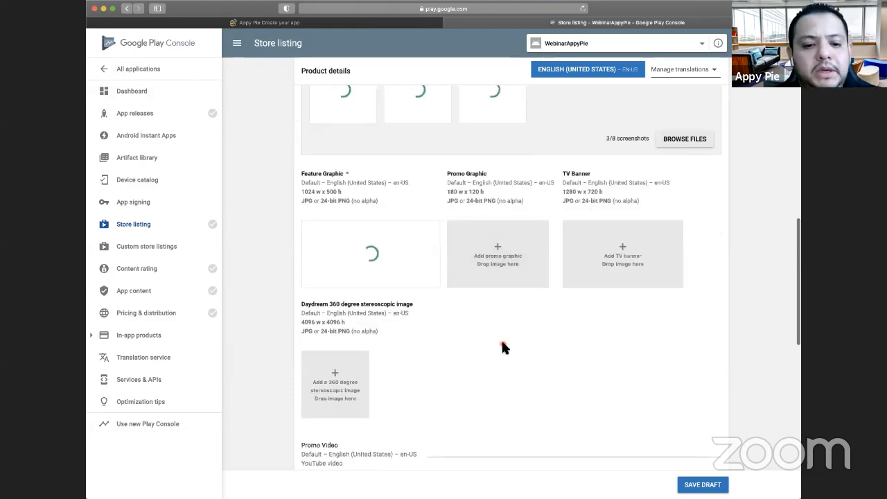
pyautogui.scroll(2, 388, 235)
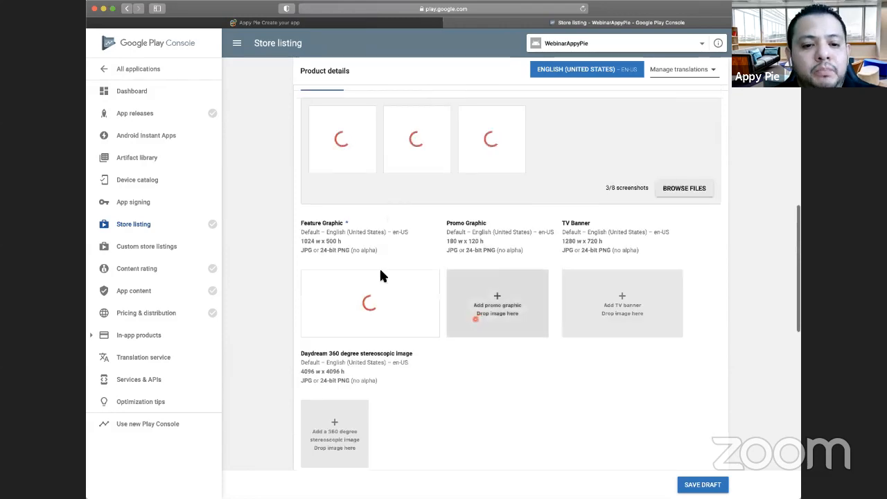
pyautogui.scroll(2, 381, 268)
pyautogui.scroll(5, 384, 118)
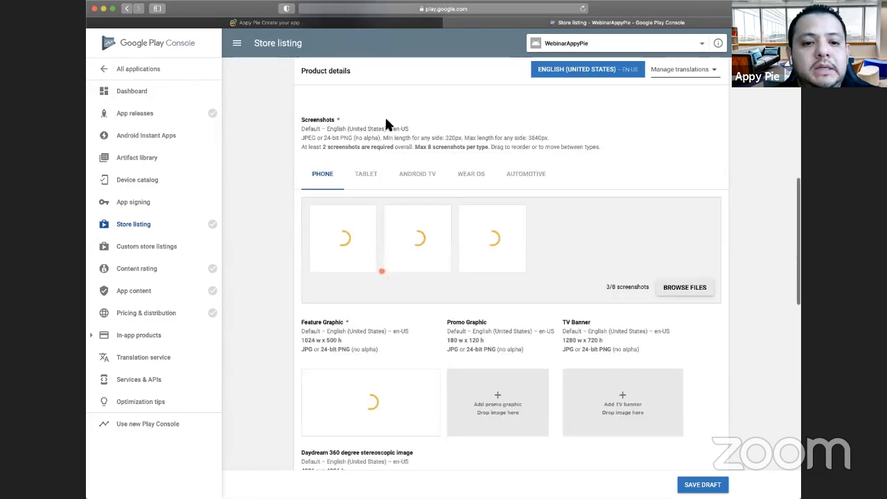
pyautogui.scroll(-1, 408, 256)
pyautogui.scroll(-1, 408, 256)
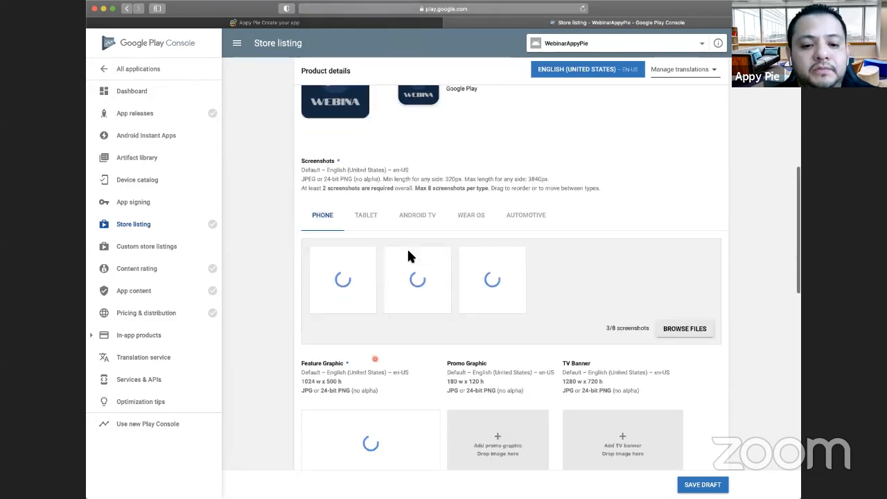
pyautogui.scroll(-2, 416, 332)
pyautogui.scroll(-1, 527, 340)
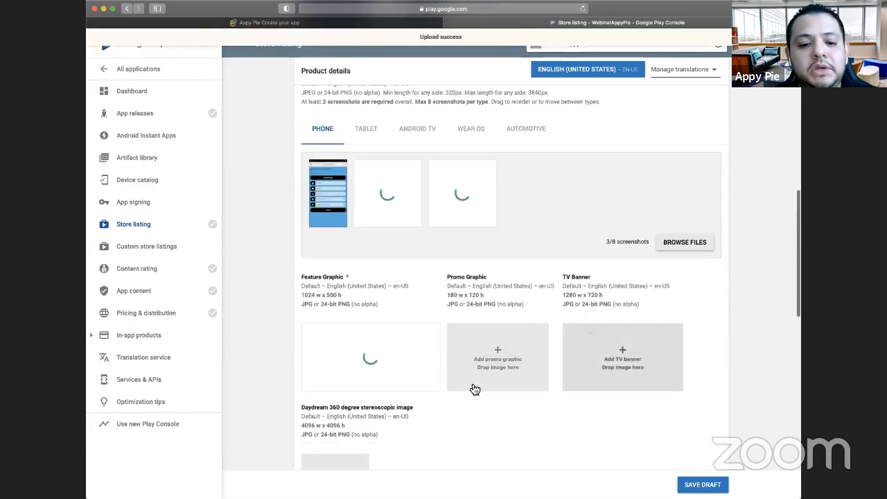
pyautogui.scroll(-1, 474, 388)
pyautogui.scroll(-5, 474, 388)
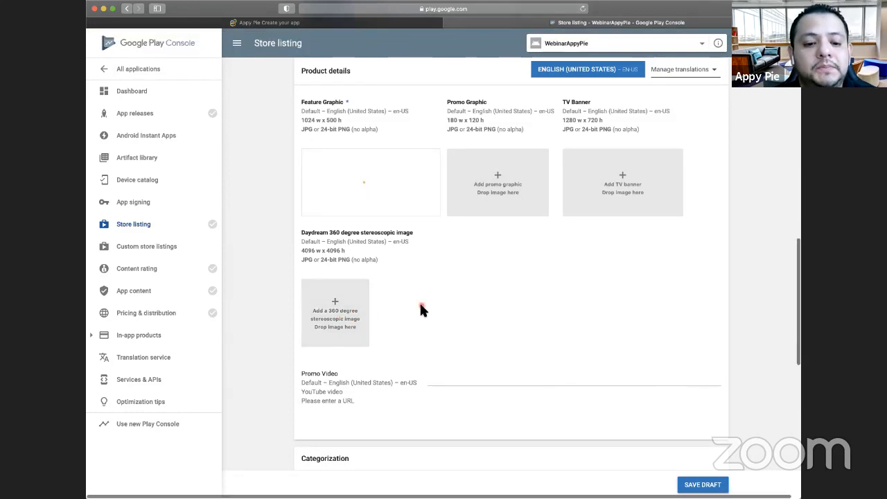
# - Categorize the app with application type Applications and category Education
pyautogui.scroll(-3, 421, 310)
pyautogui.scroll(-3, 350, 271)
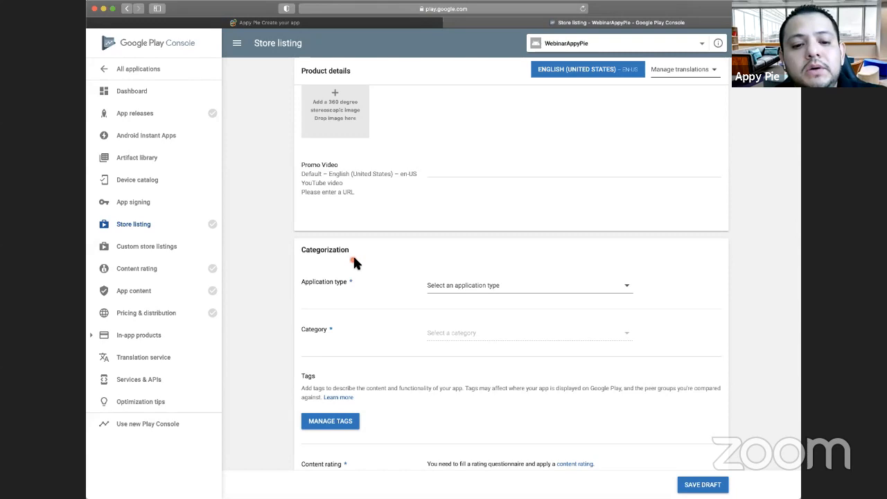
pyautogui.click(442, 291)
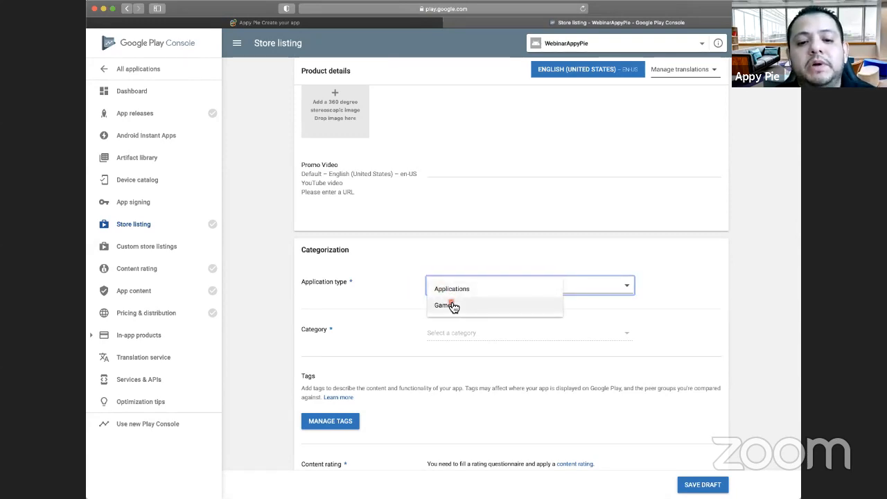
pyautogui.click(452, 290)
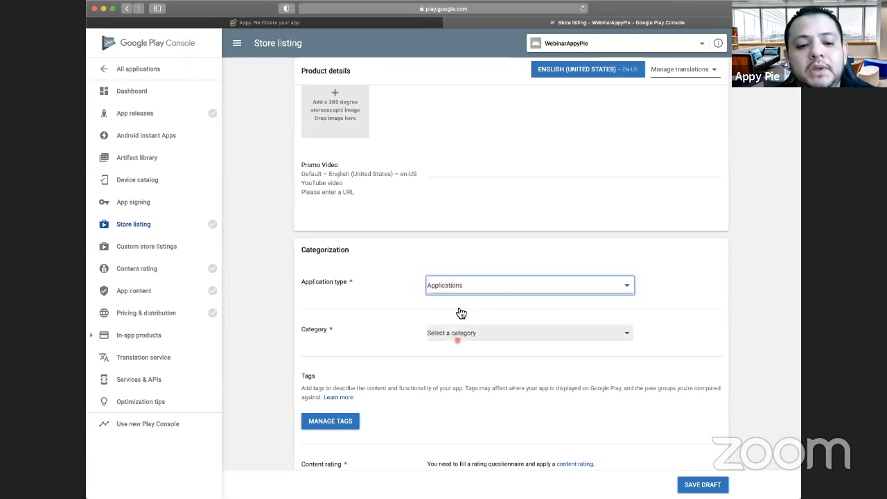
pyautogui.scroll(-1, 457, 305)
pyautogui.click(460, 306)
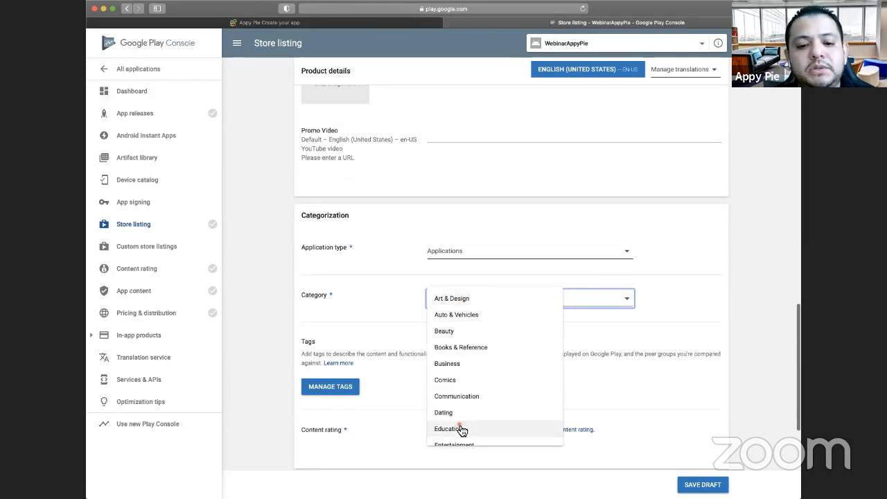
pyautogui.click(460, 429)
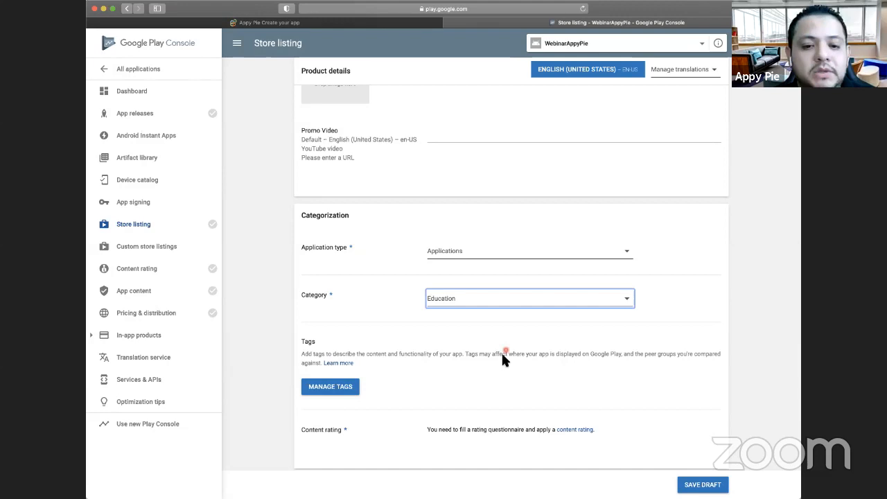
pyautogui.scroll(-2, 501, 352)
pyautogui.scroll(-3, 481, 270)
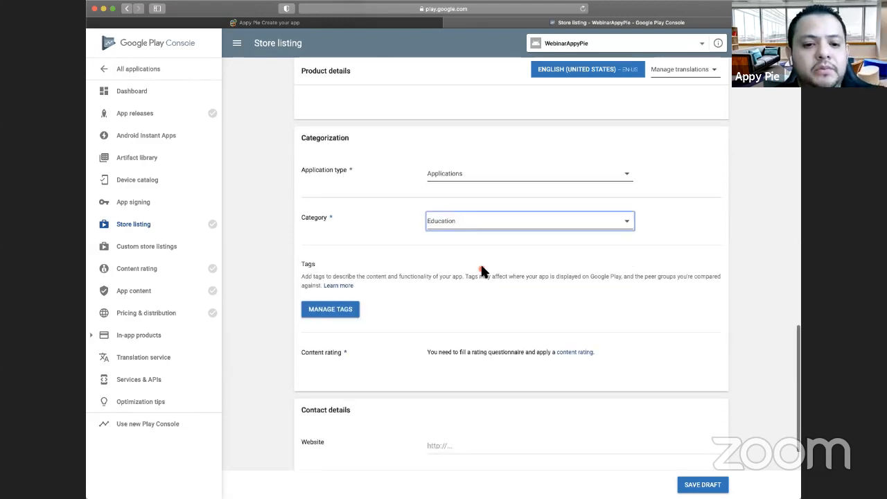
pyautogui.scroll(-5, 449, 278)
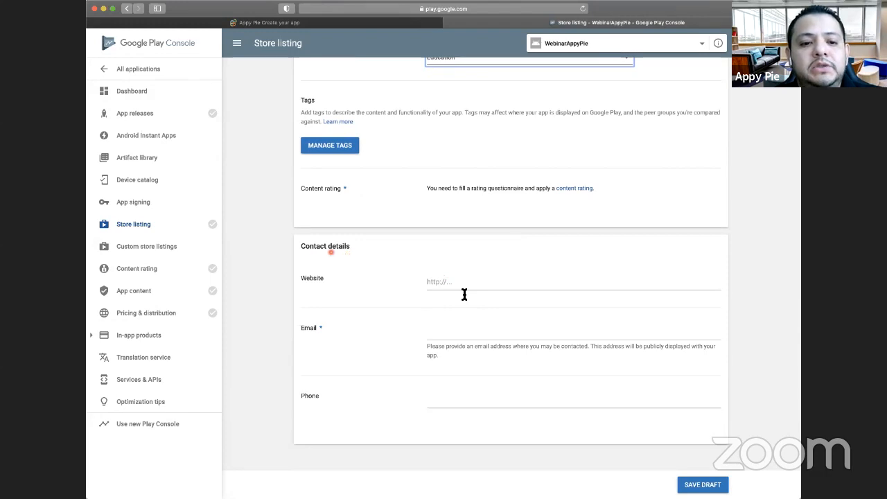
pyautogui.click(485, 282)
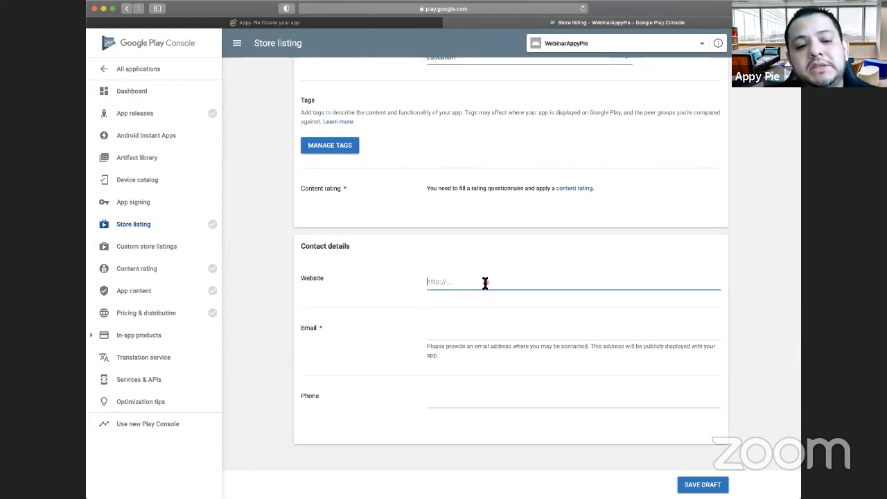
pyautogui.write('www.a')
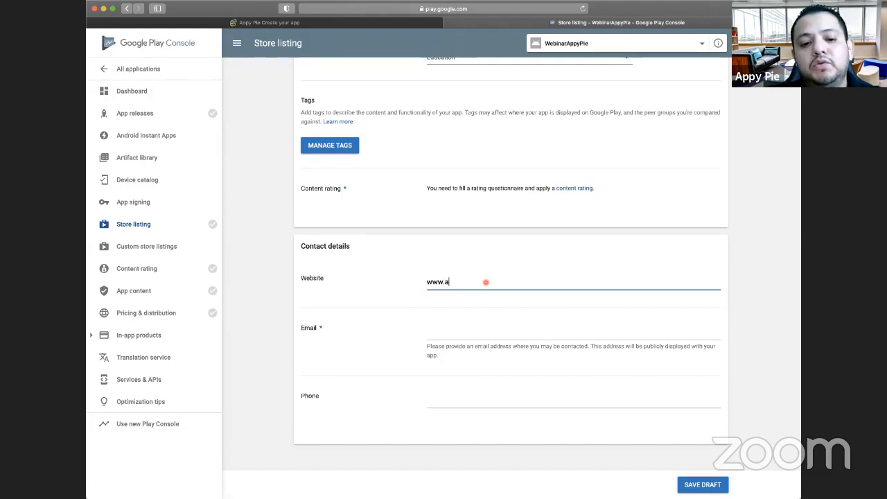
pyautogui.write('ppypie.com')
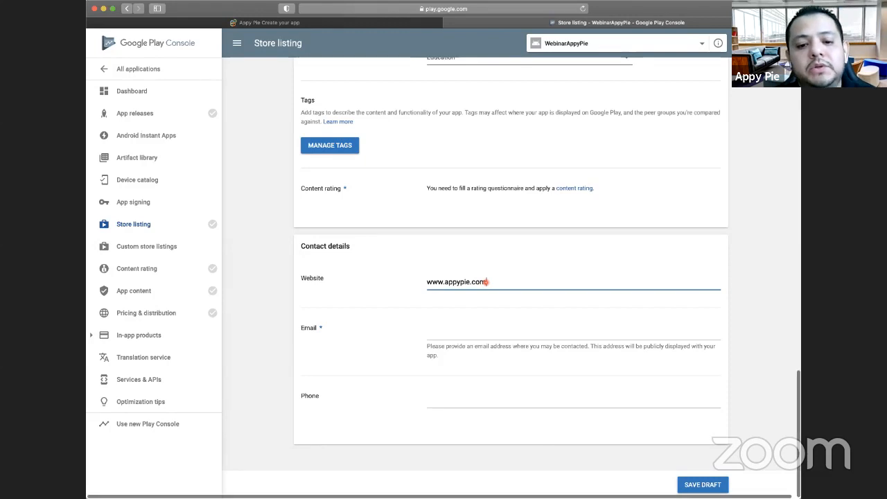
pyautogui.scroll(-1, 485, 281)
pyautogui.click(459, 325)
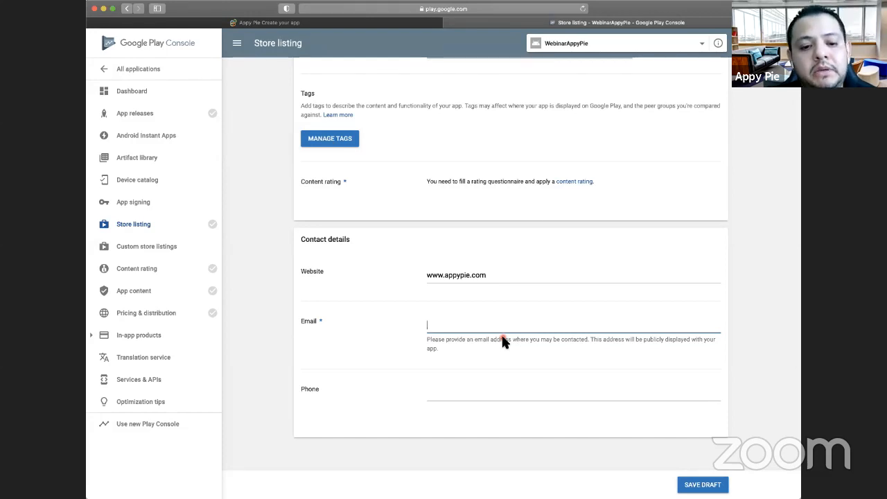
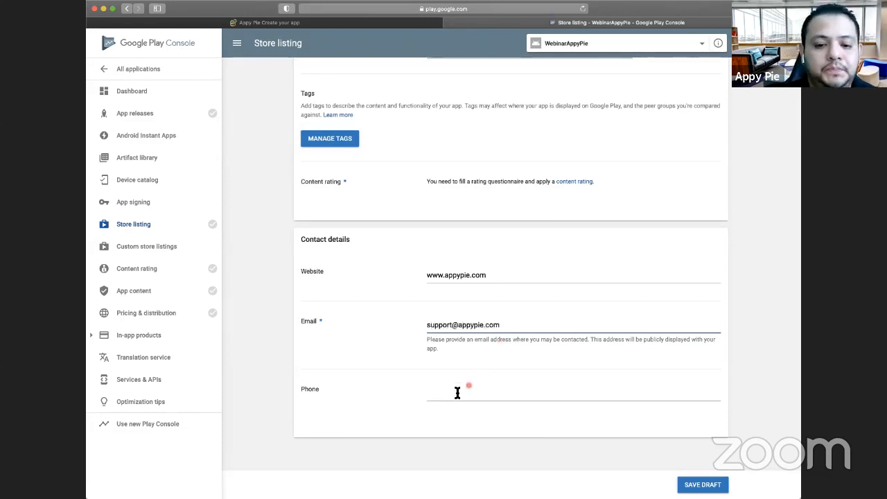
# - Review the store listing's phone field, categorization, icon, phone screenshots and feature graphic before saving
pyautogui.click(519, 401)
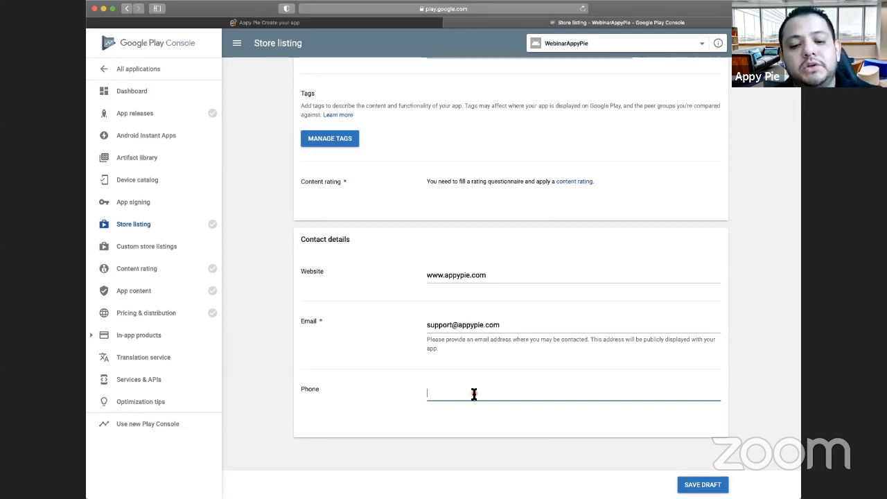
pyautogui.scroll(5, 473, 394)
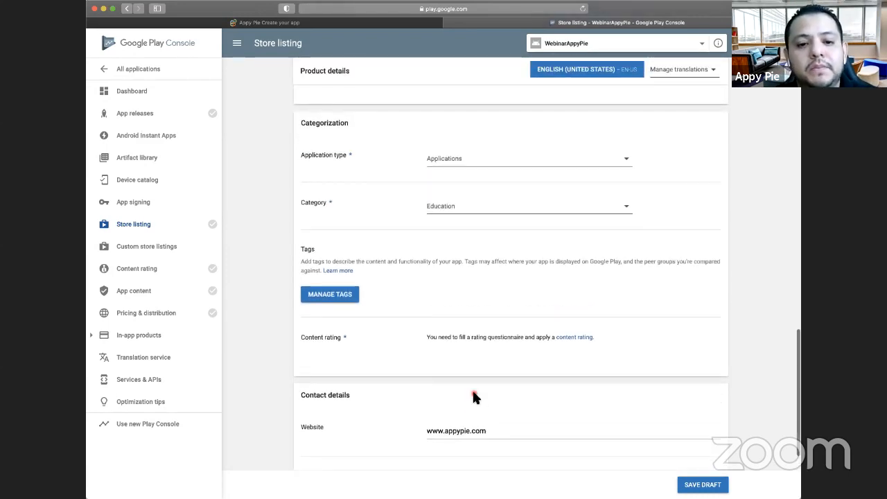
pyautogui.scroll(10, 473, 393)
pyautogui.scroll(6, 474, 395)
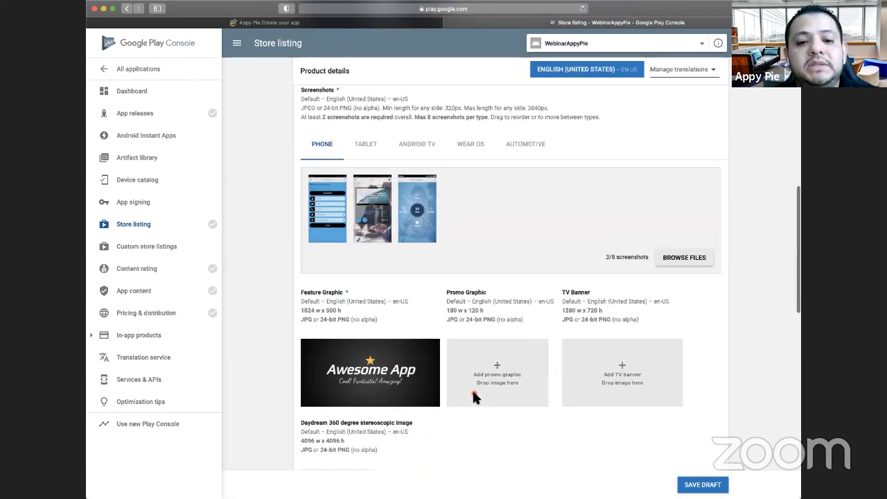
pyautogui.scroll(9, 474, 395)
pyautogui.scroll(3, 474, 395)
pyautogui.scroll(-6, 473, 395)
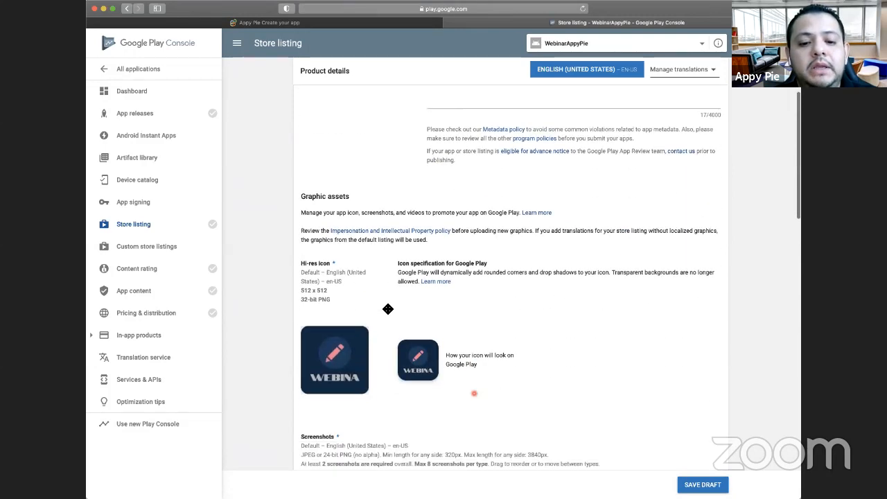
pyautogui.scroll(-5, 347, 288)
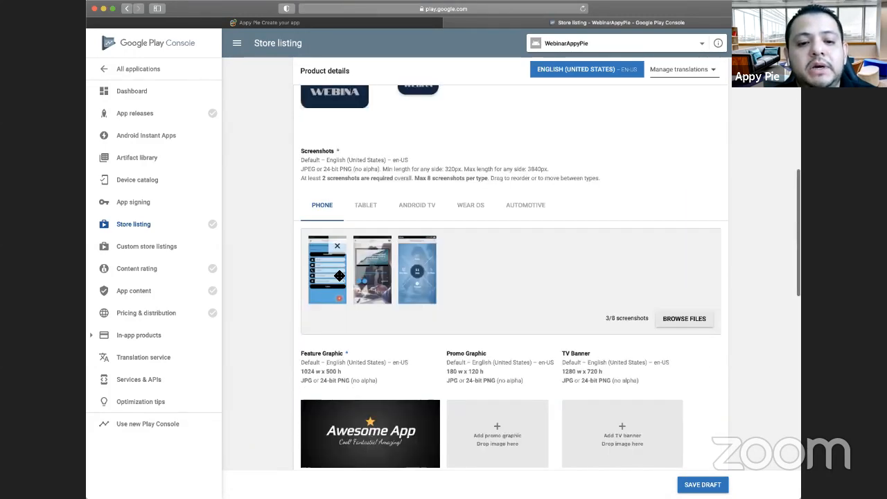
pyautogui.scroll(-1, 420, 280)
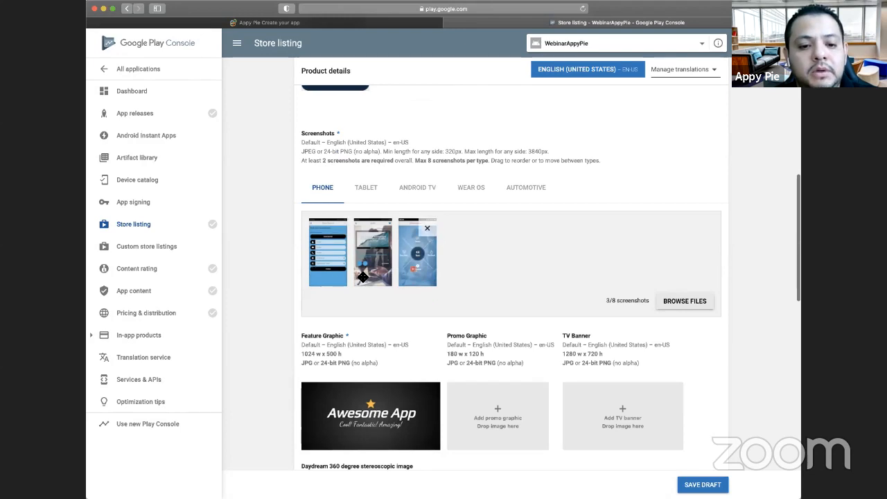
pyautogui.scroll(-1, 338, 229)
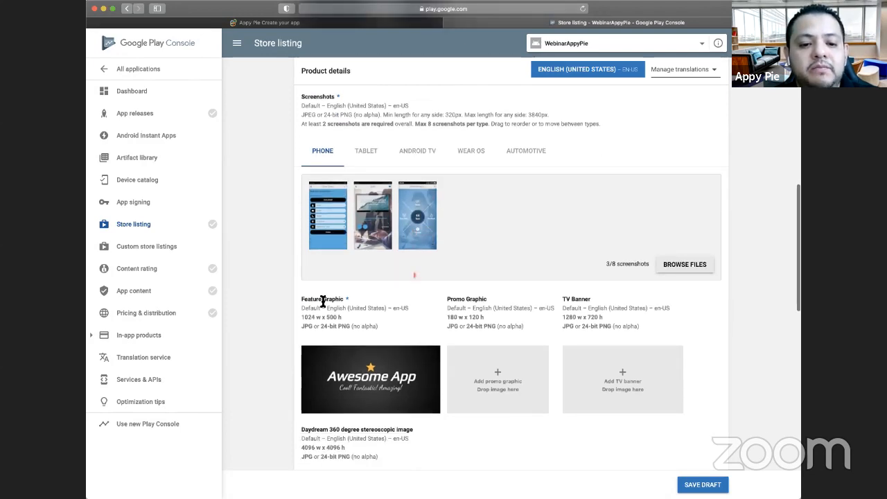
pyautogui.scroll(2, 365, 305)
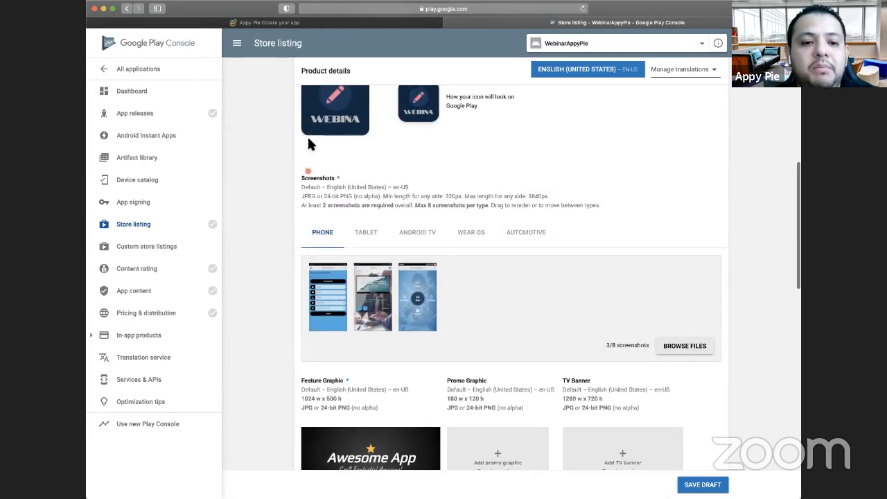
pyautogui.scroll(3, 310, 262)
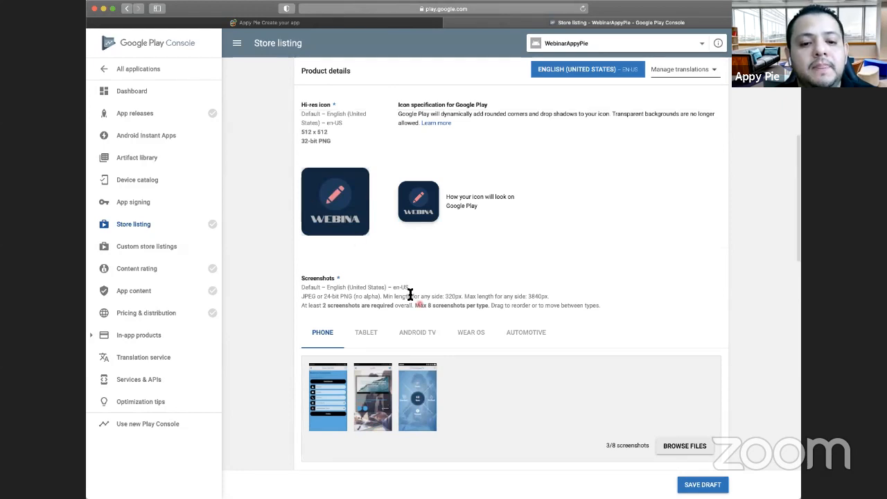
# - Leave the contact phone number empty and save the store listing as a draft
pyautogui.scroll(-3, 418, 294)
pyautogui.scroll(-15, 420, 305)
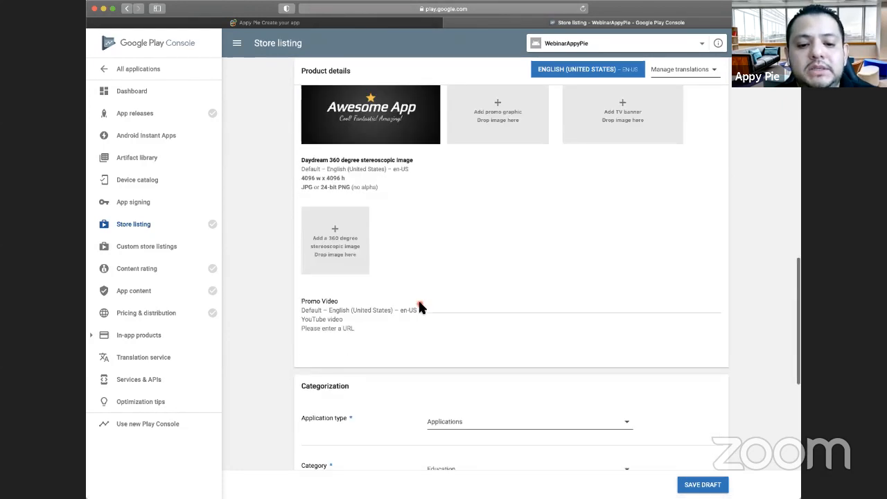
pyautogui.click(483, 393)
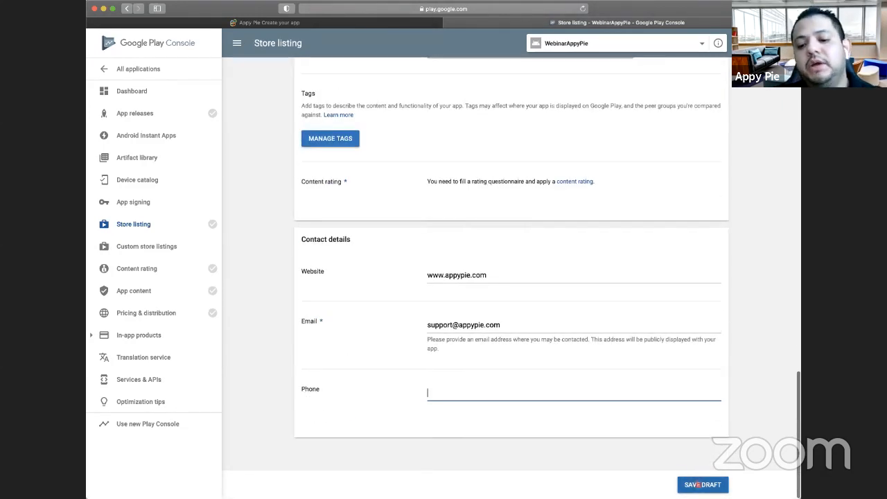
pyautogui.click(697, 484)
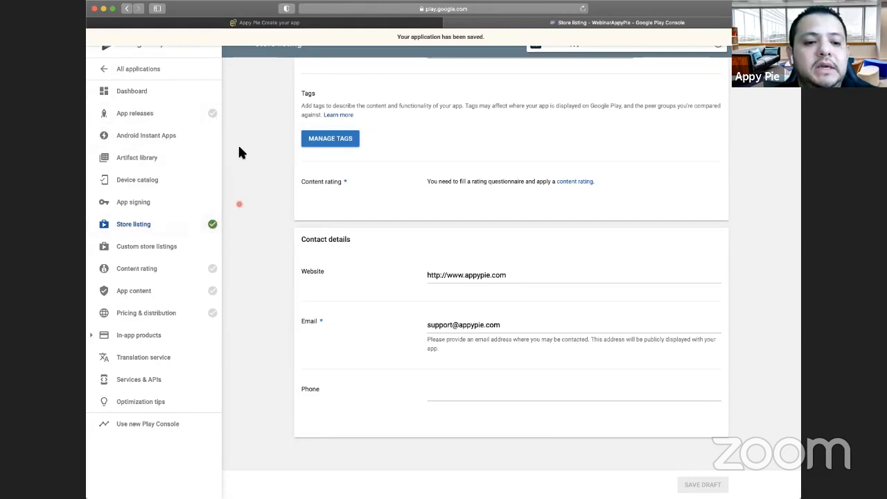
# - Create a new release on the Production track of the WebinarAppyPie app
pyautogui.click(167, 117)
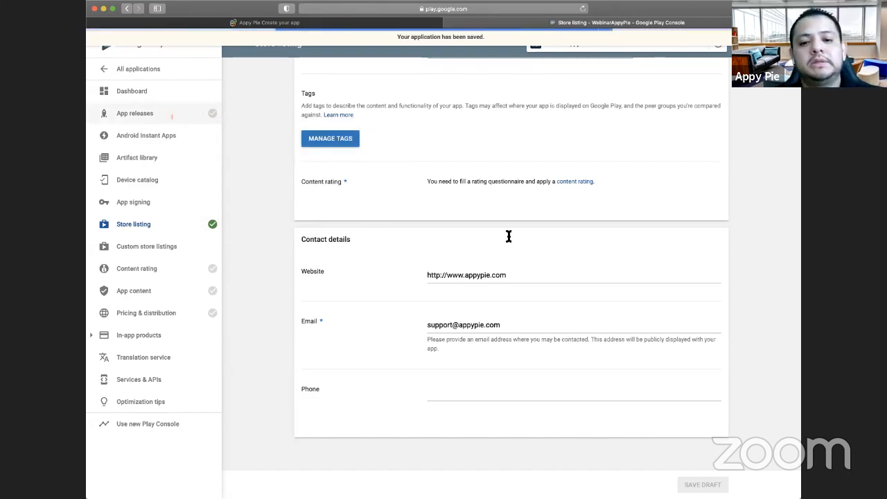
pyautogui.scroll(2, 509, 235)
pyautogui.scroll(5, 508, 237)
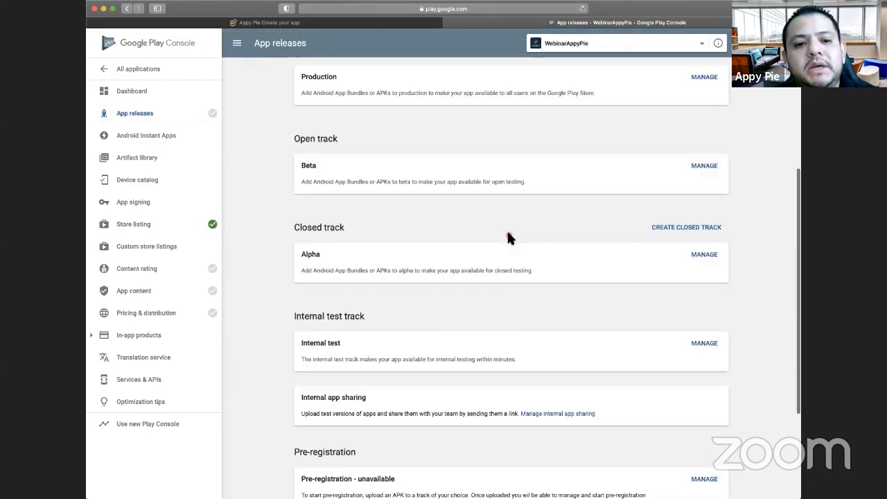
pyautogui.scroll(1, 720, 249)
pyautogui.click(710, 247)
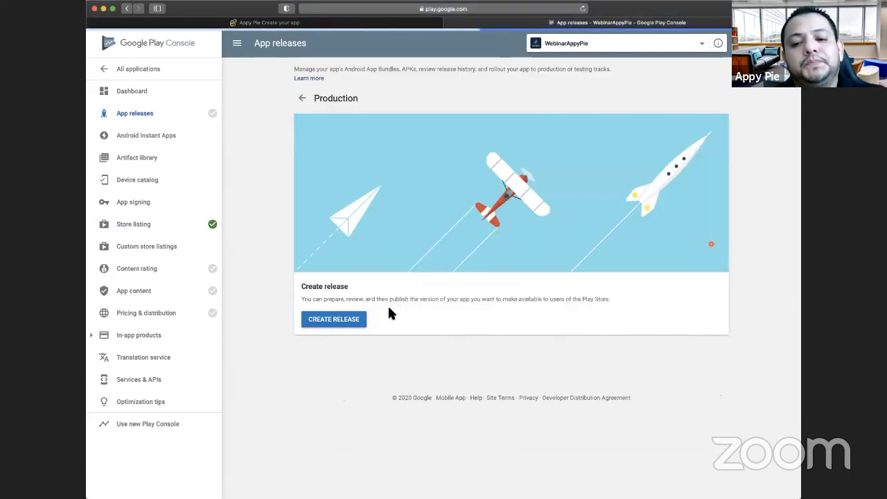
pyautogui.click(332, 321)
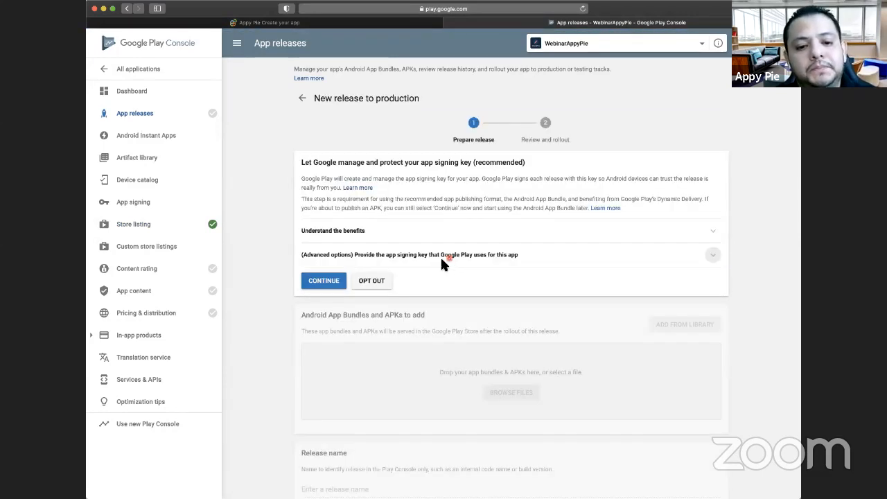
# - Opt out of letting Google manage the app signing key for the new production release, and confirm the choice
pyautogui.click(323, 284)
pyautogui.click(365, 288)
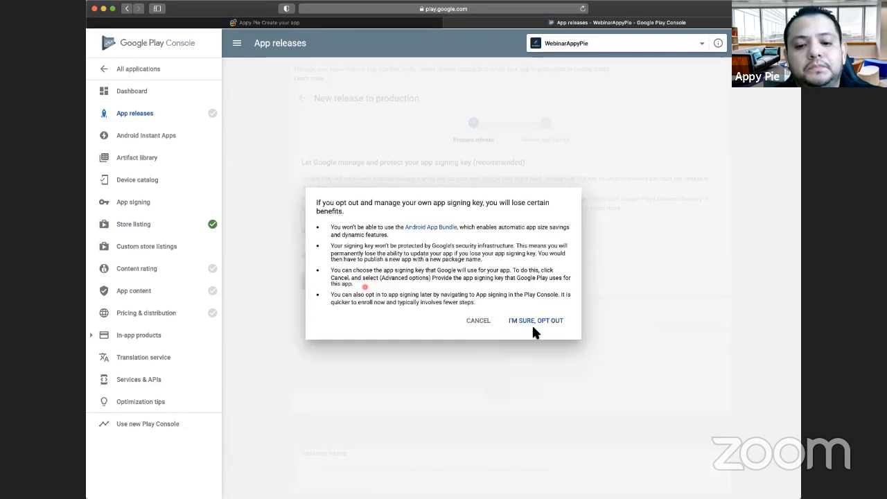
pyautogui.click(531, 321)
pyautogui.click(542, 322)
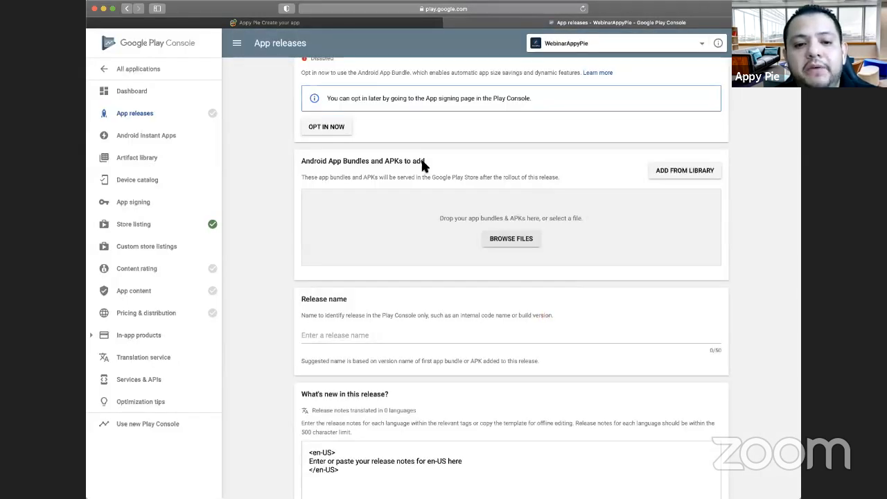
pyautogui.click(504, 179)
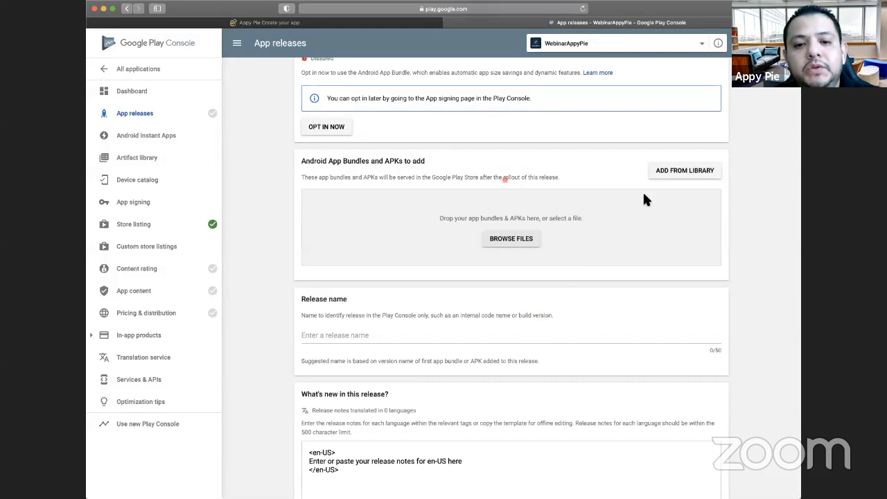
# - Switch to the Appy Pie publishing page and check the last build date and version of WebinarAppyPie
pyautogui.click(524, 239)
pyautogui.click(459, 51)
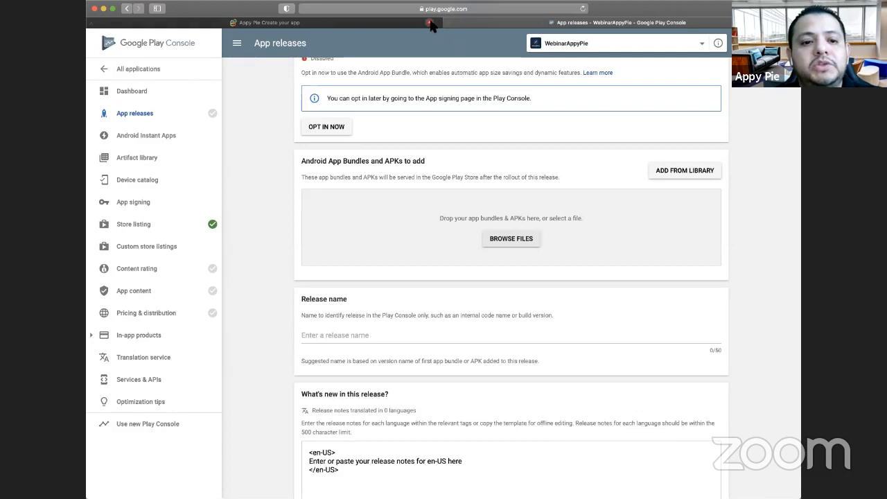
pyautogui.click(393, 22)
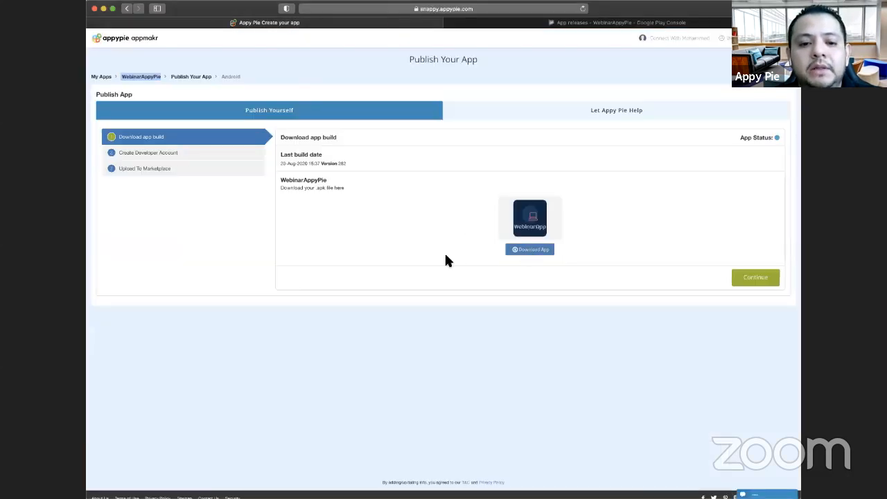
pyautogui.click(451, 255)
pyautogui.click(282, 169)
pyautogui.moveTo(279, 164); pyautogui.dragTo(365, 164)
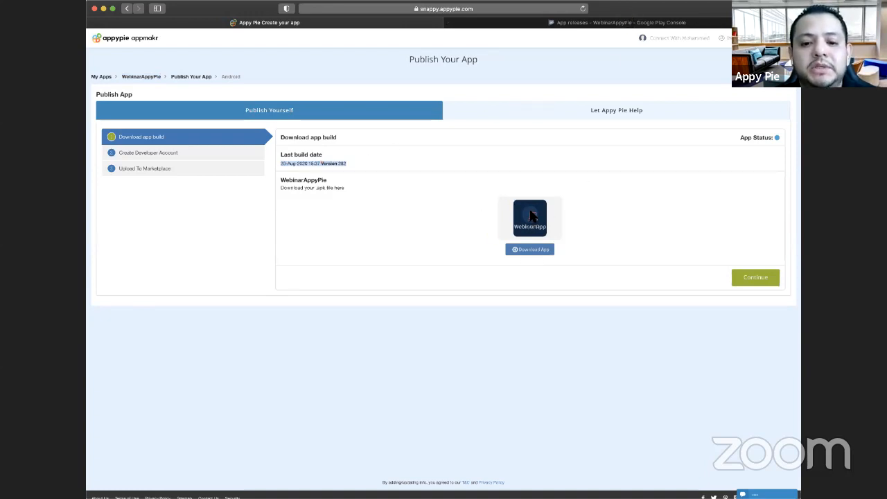
# - Locate the APK downloaded from Appy Pie and upload 5555be511518.apk to the production release in Google Play Console
pyautogui.click(667, 23)
pyautogui.click(520, 241)
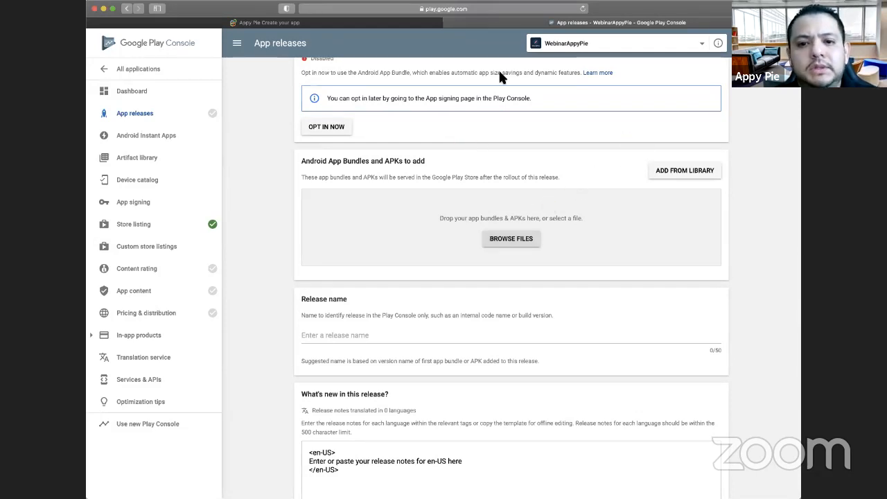
pyautogui.click(369, 21)
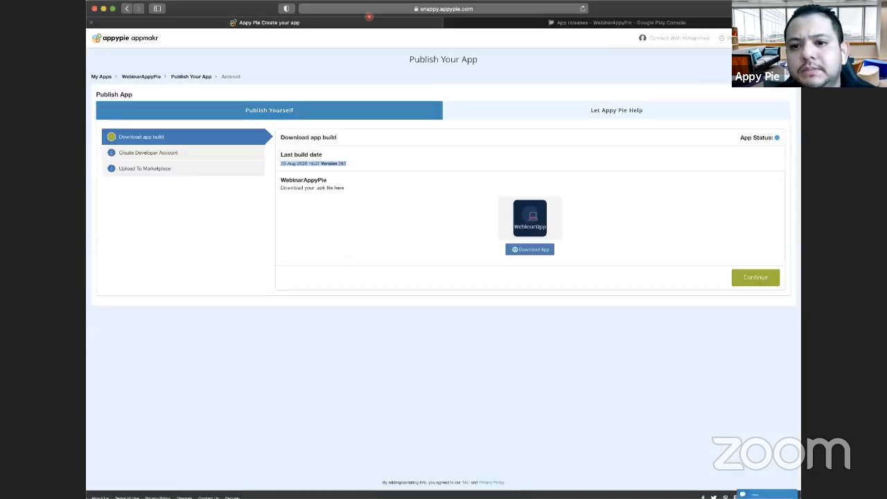
pyautogui.click(752, 8)
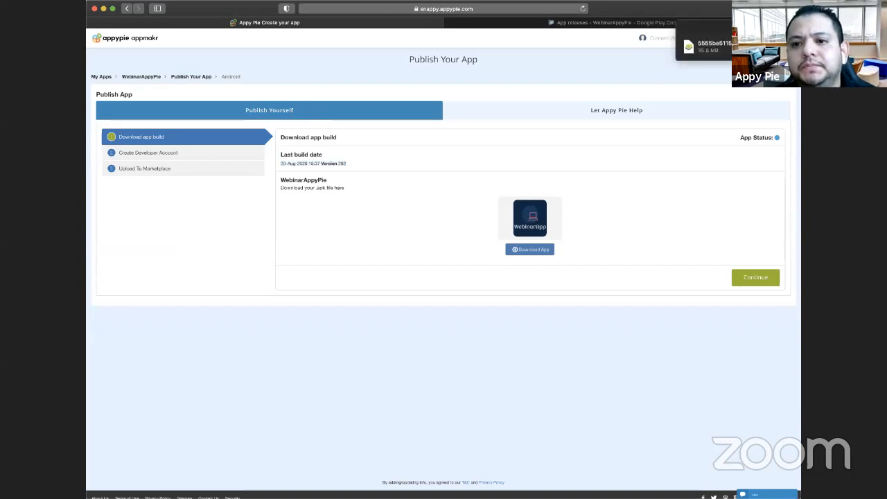
pyautogui.click(789, 47)
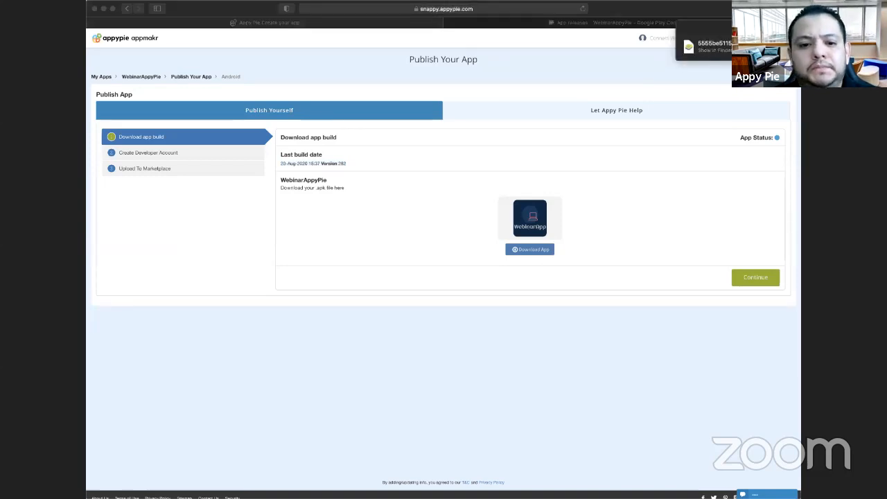
pyautogui.click(495, 199)
pyautogui.click(476, 127)
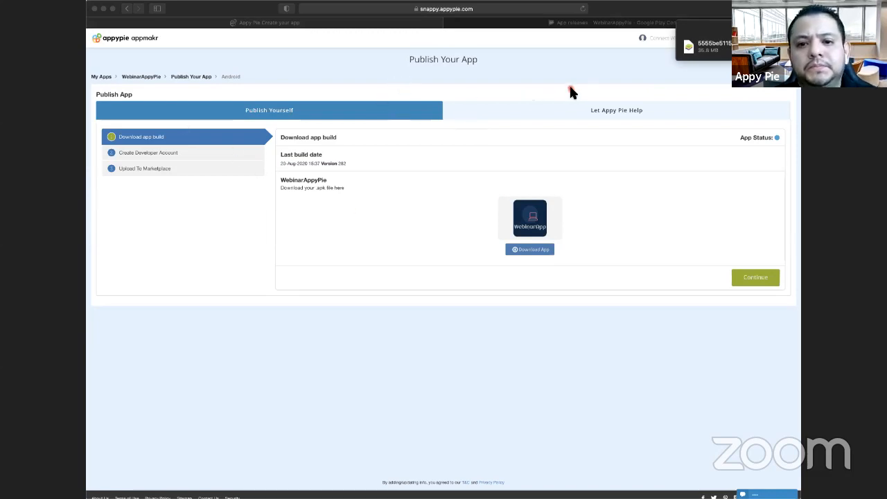
pyautogui.click(592, 22)
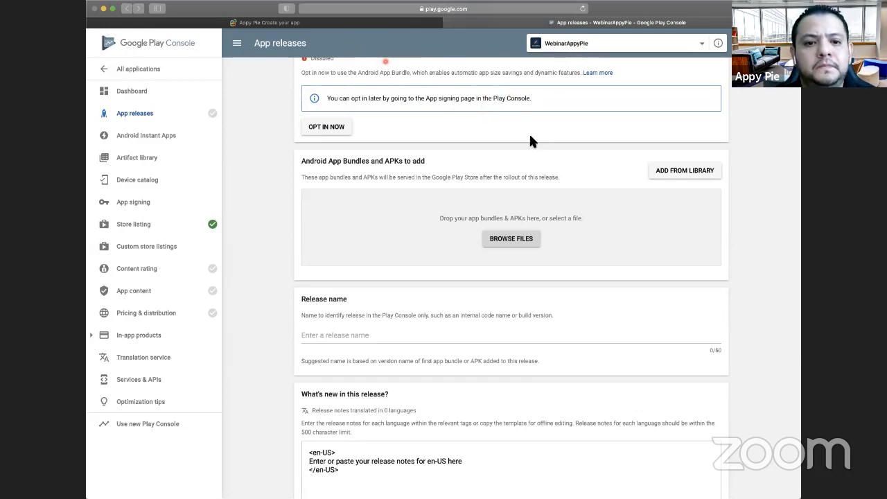
pyautogui.click(593, 199)
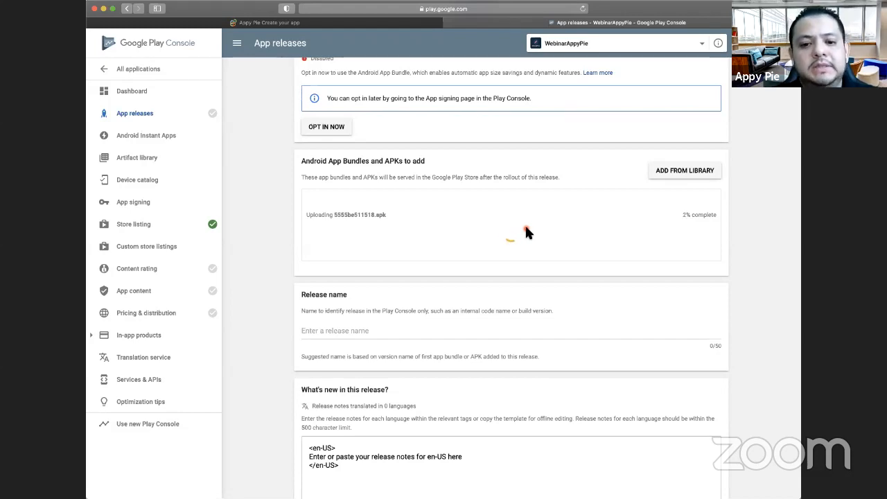
# - Check the APK upload progress and look over the app signing, release name and release notes sections of the production release
pyautogui.scroll(-1, 589, 215)
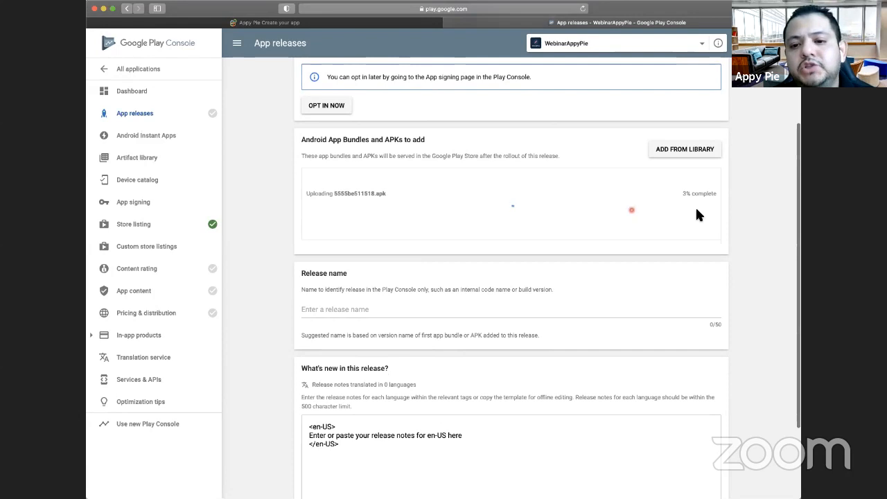
pyautogui.scroll(-5, 534, 275)
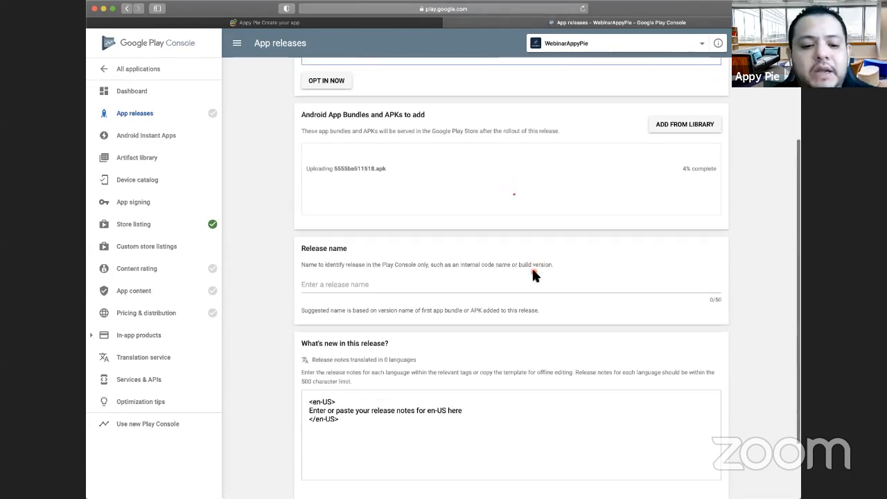
pyautogui.scroll(3, 531, 266)
pyautogui.scroll(5, 532, 271)
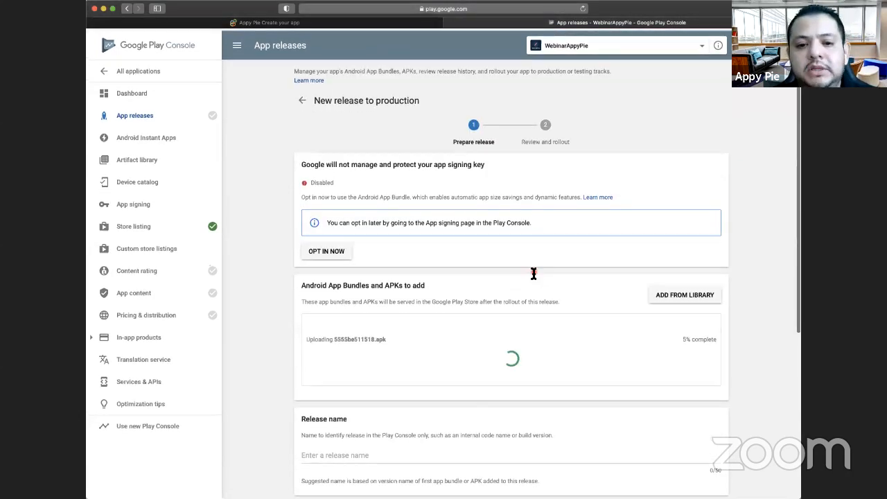
pyautogui.scroll(-3, 532, 271)
pyautogui.scroll(-5, 530, 270)
pyautogui.scroll(9, 531, 268)
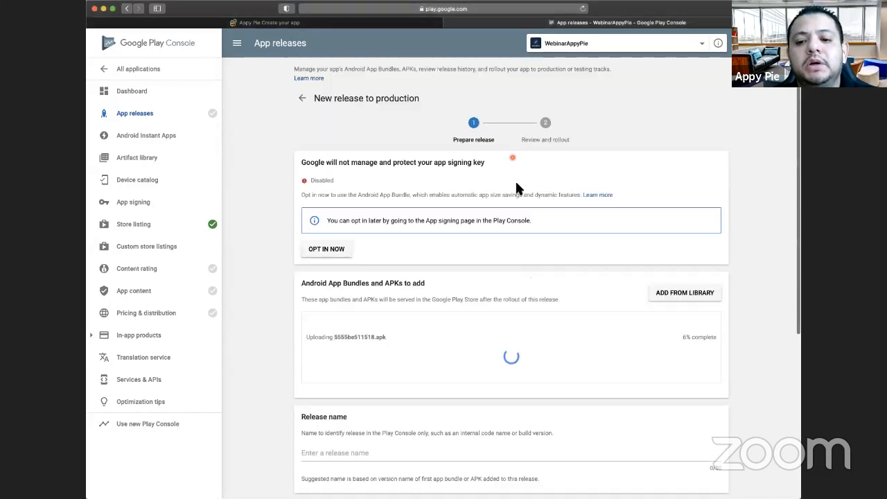
pyautogui.scroll(-3, 530, 268)
pyautogui.scroll(-3, 566, 259)
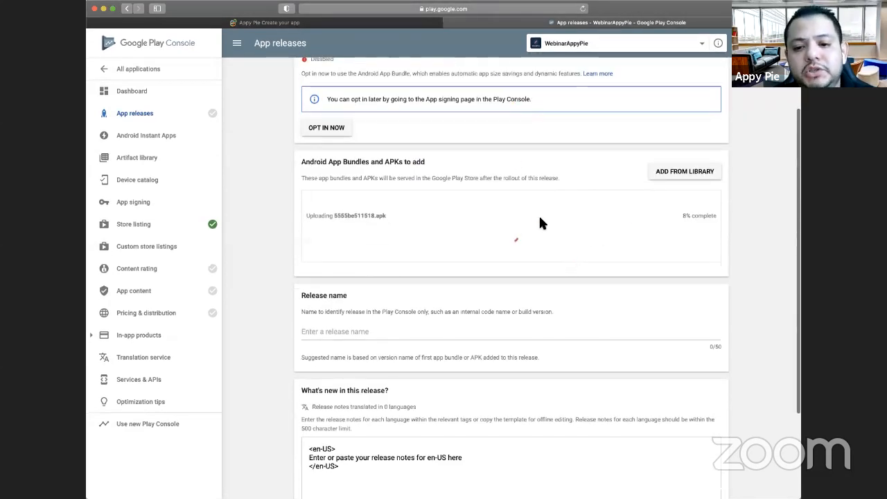
pyautogui.scroll(-2, 565, 211)
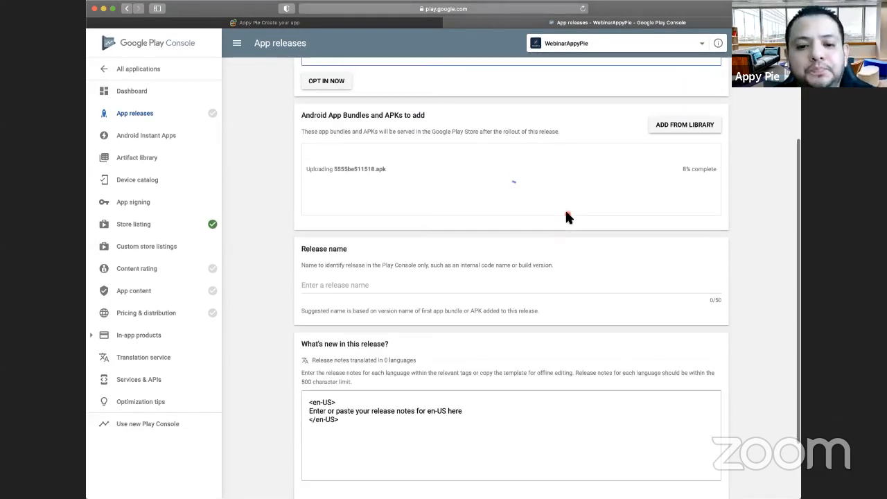
pyautogui.scroll(-1, 596, 170)
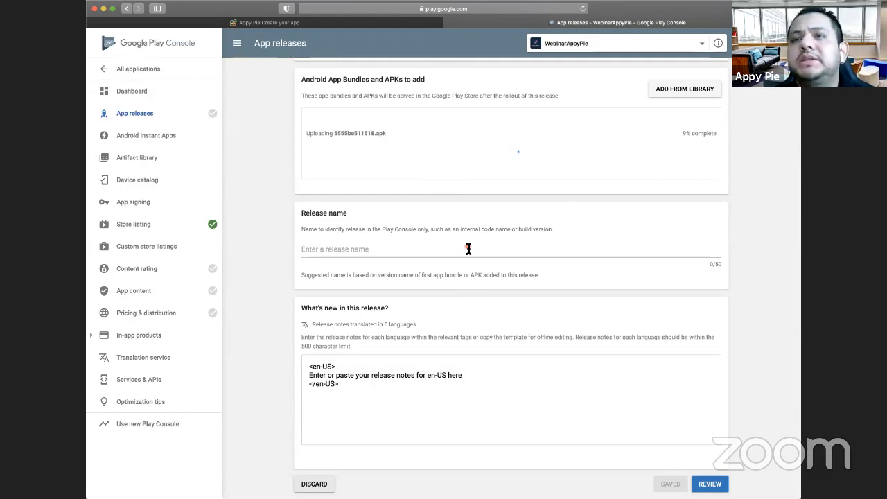
pyautogui.scroll(-1, 469, 248)
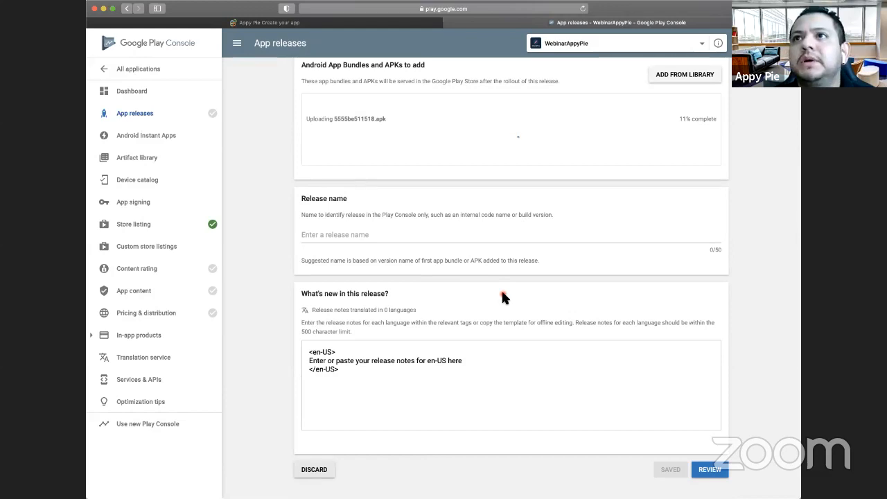
pyautogui.scroll(-2, 502, 296)
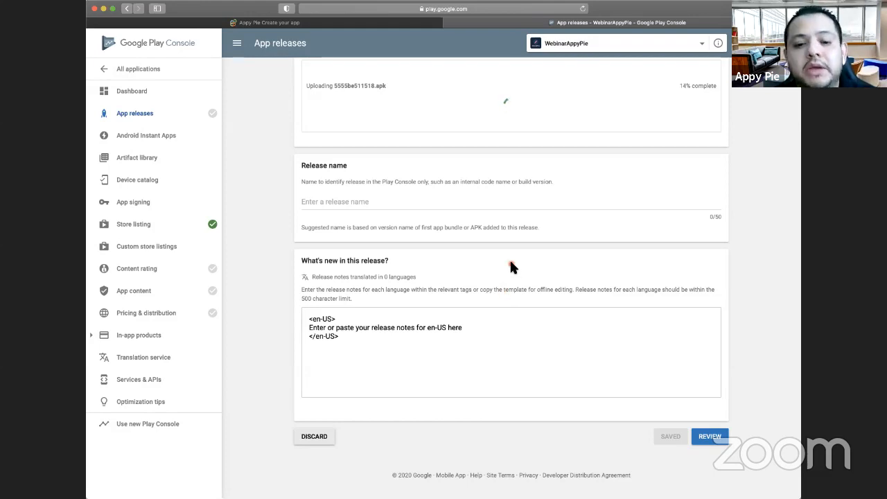
pyautogui.scroll(1, 511, 265)
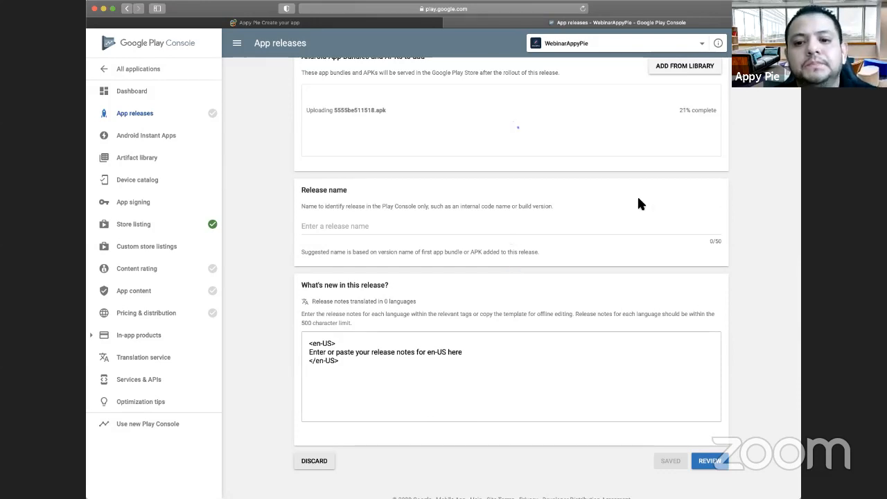
pyautogui.scroll(3, 665, 198)
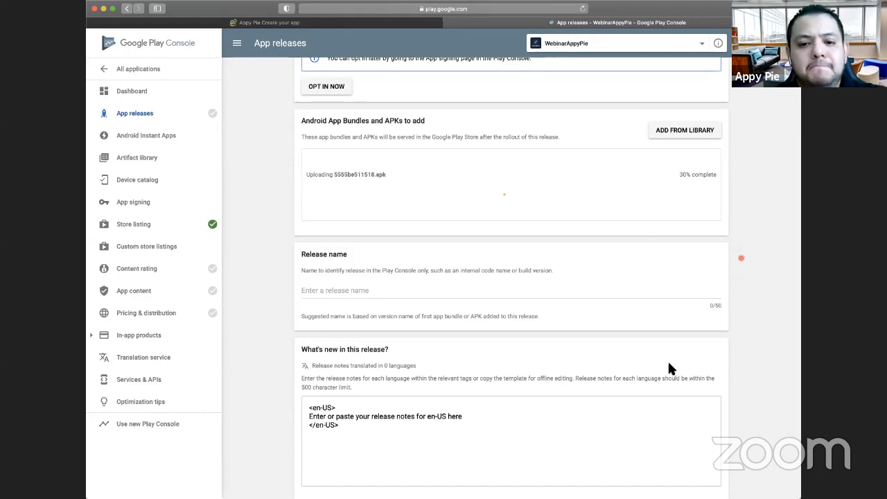
pyautogui.scroll(1, 605, 201)
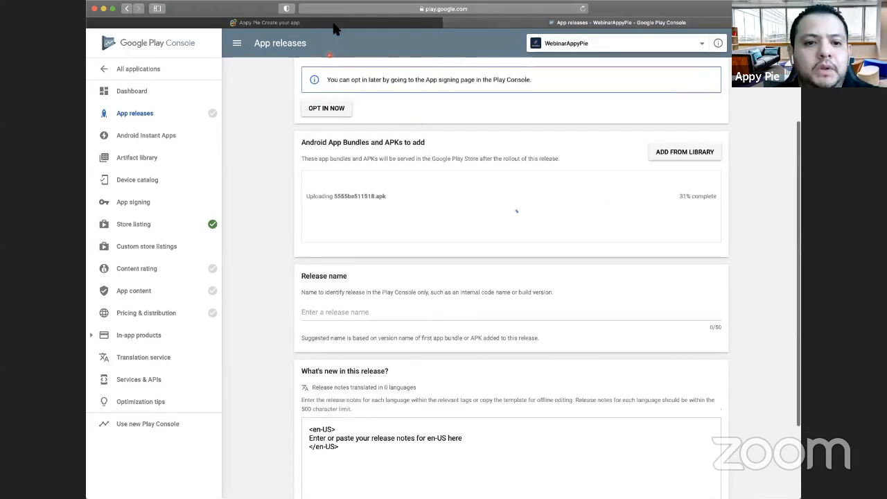
# - Switch to the Appy Pie publishing page and open the iOS Store publishing option for WebinarAppyPie
pyautogui.click(334, 23)
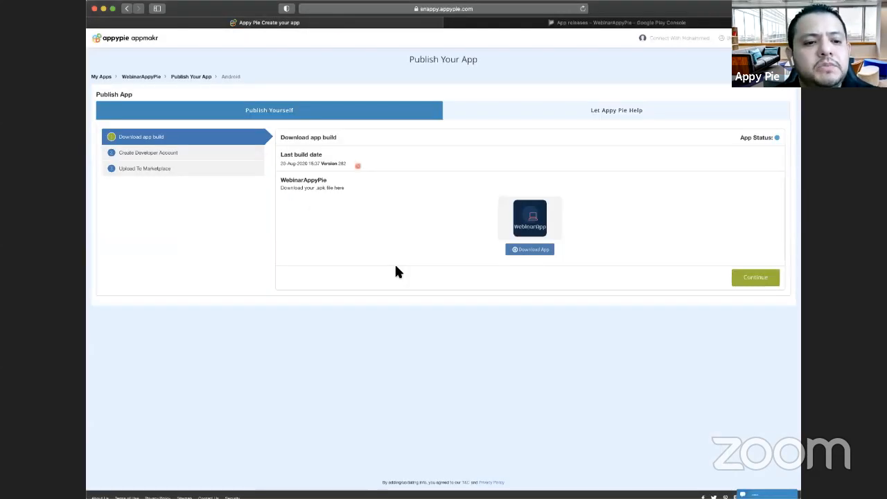
pyautogui.click(206, 77)
pyautogui.moveTo(525, 178)
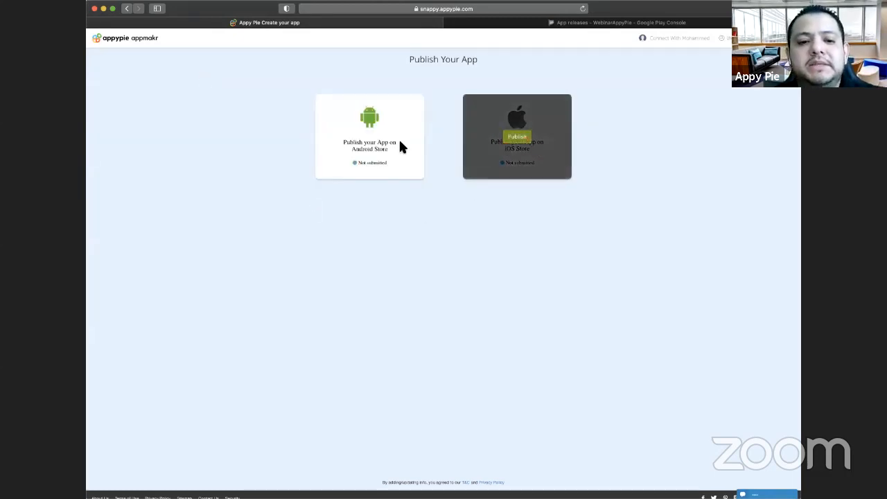
pyautogui.moveTo(511, 150)
pyautogui.click(509, 122)
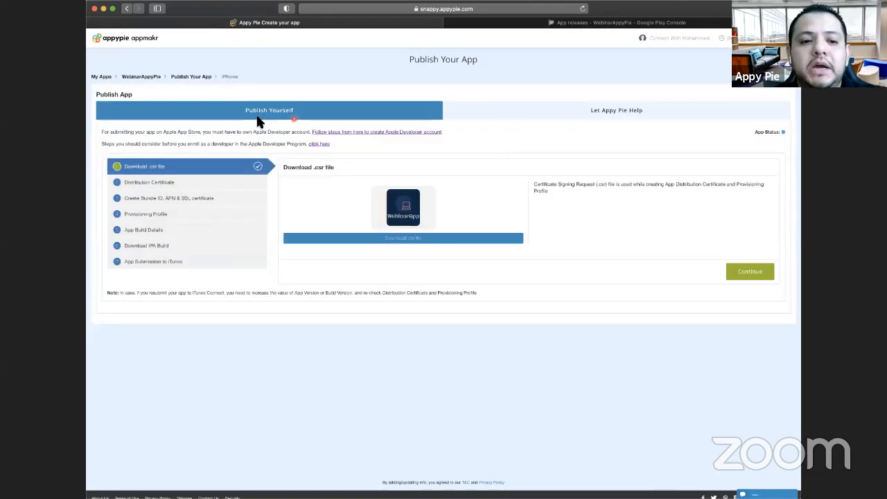
# - Look through the Product Details, Add Pricing, Graphics and Contact Info sections of the Let Appy Pie Help submission option
pyautogui.click(521, 113)
pyautogui.click(417, 113)
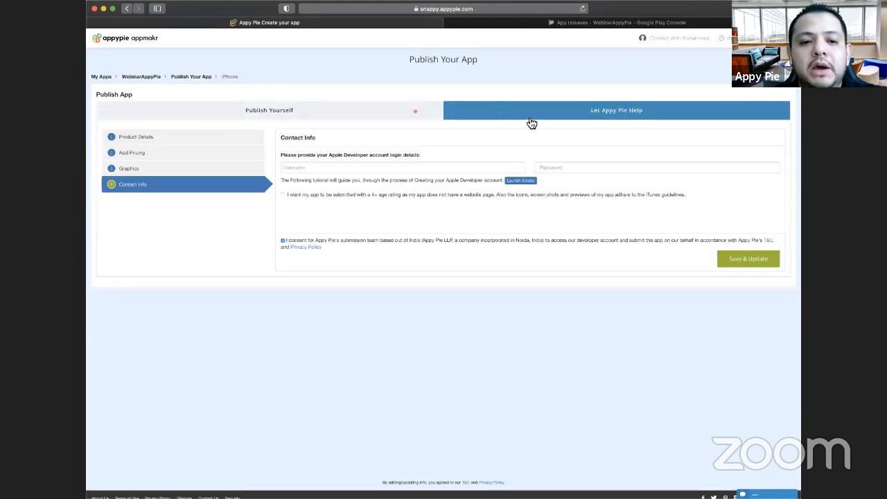
pyautogui.click(528, 113)
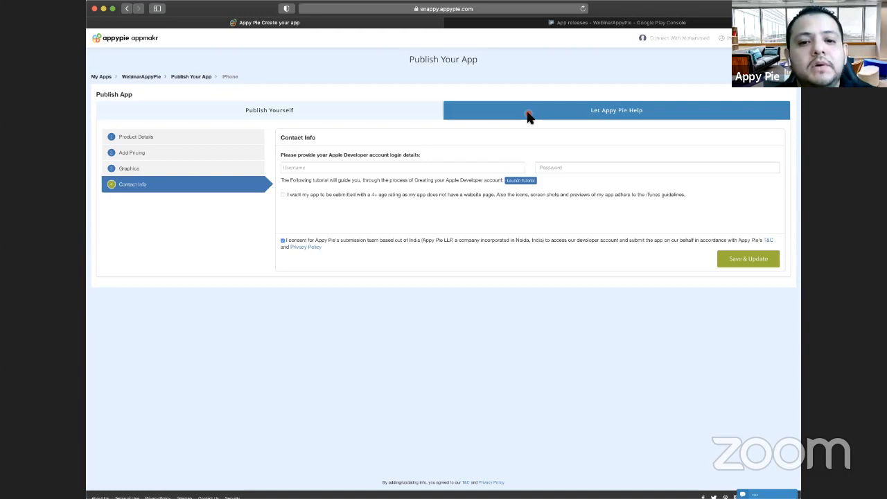
pyautogui.click(246, 137)
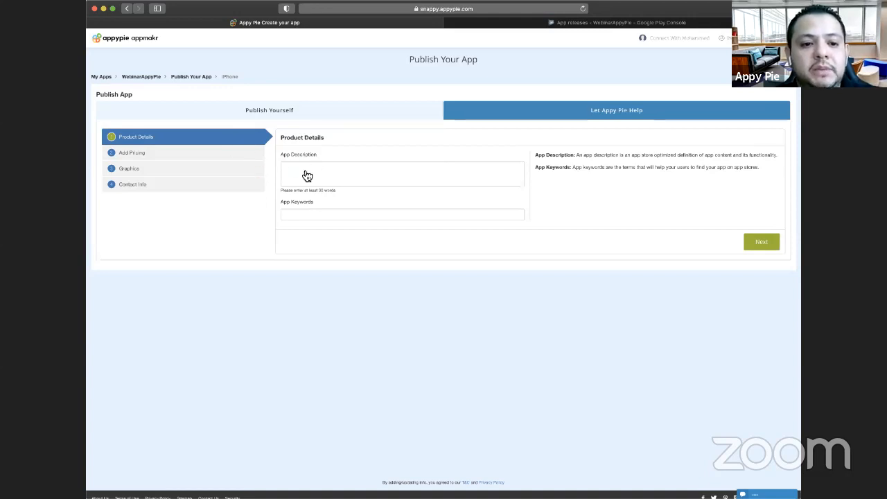
pyautogui.click(211, 154)
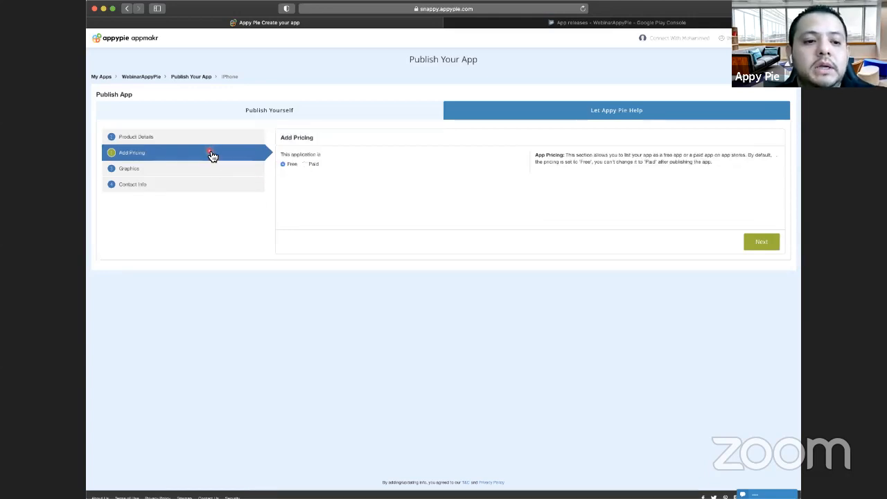
pyautogui.click(167, 169)
pyautogui.click(157, 186)
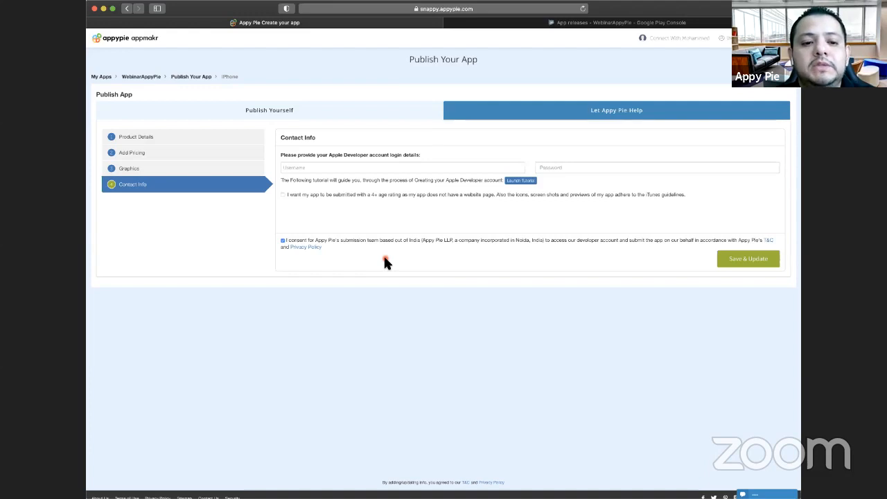
# - Return to Google Play Console, check that the APK upload has finished, and save the production release
pyautogui.click(628, 23)
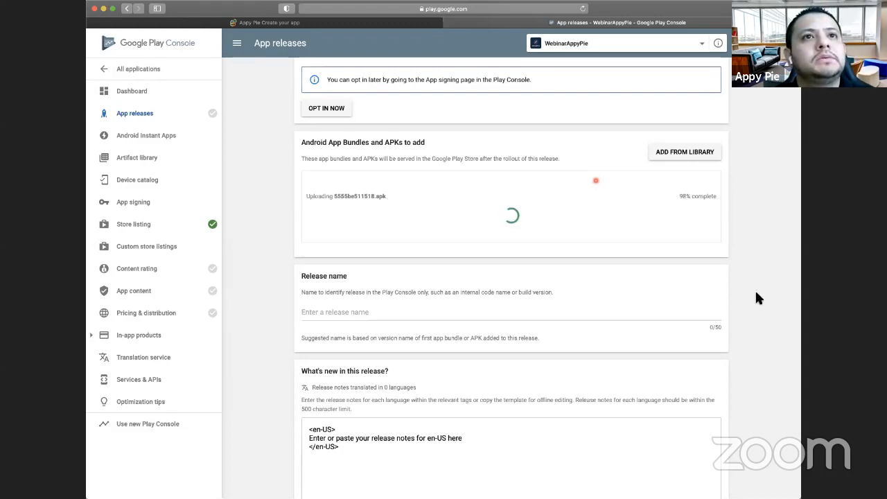
pyautogui.scroll(1, 762, 302)
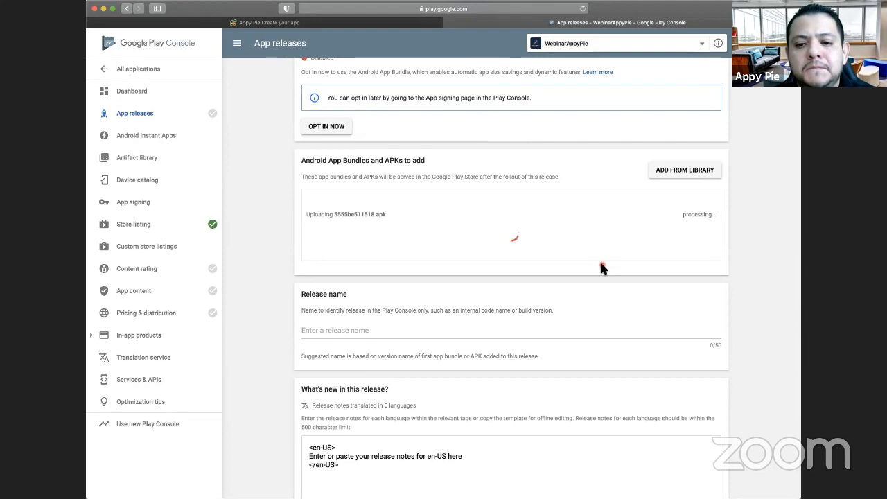
pyautogui.scroll(1, 601, 266)
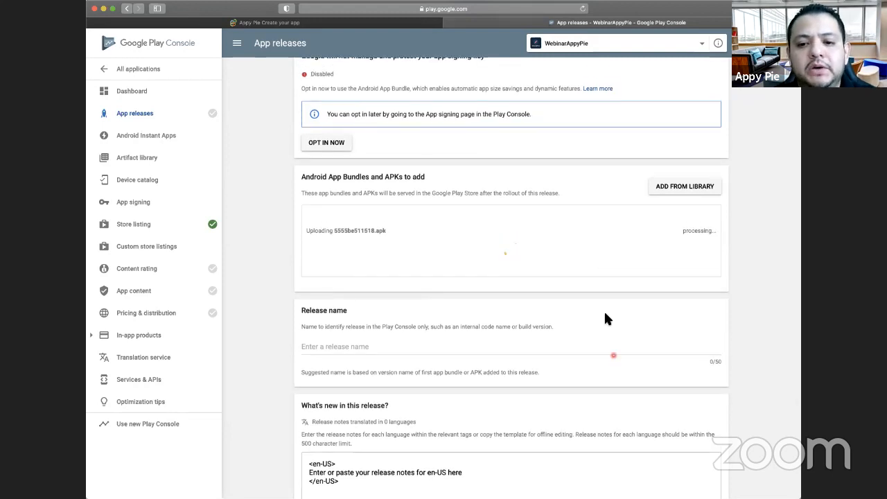
pyautogui.scroll(-4, 605, 318)
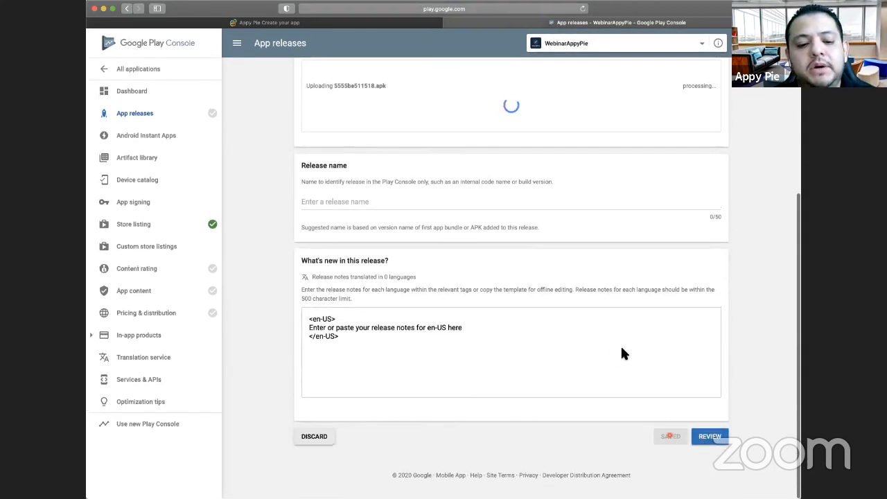
pyautogui.scroll(1, 617, 297)
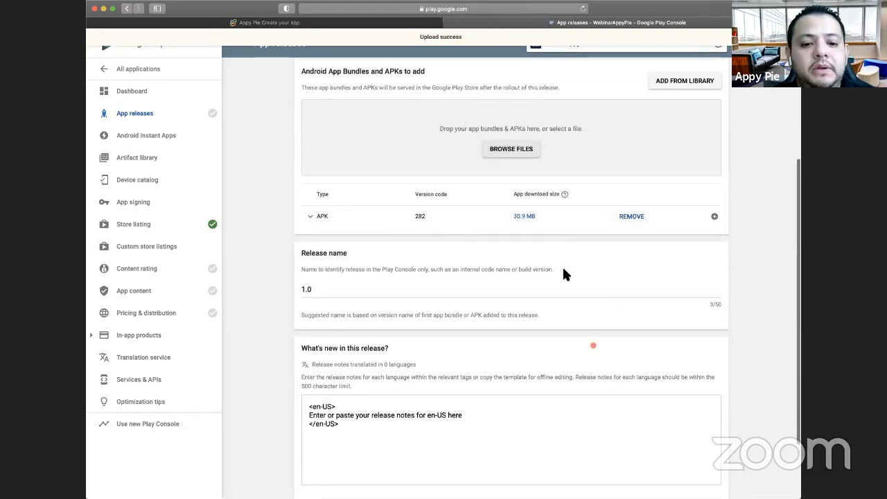
pyautogui.scroll(-3, 563, 270)
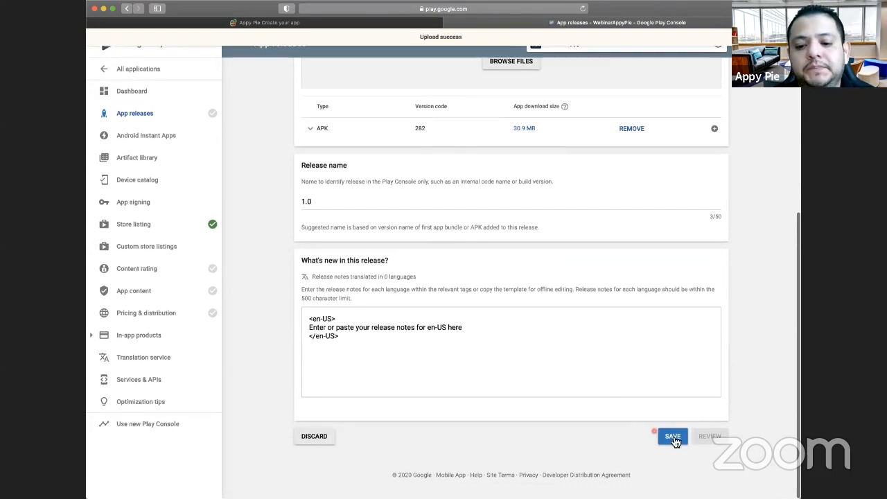
pyautogui.click(673, 438)
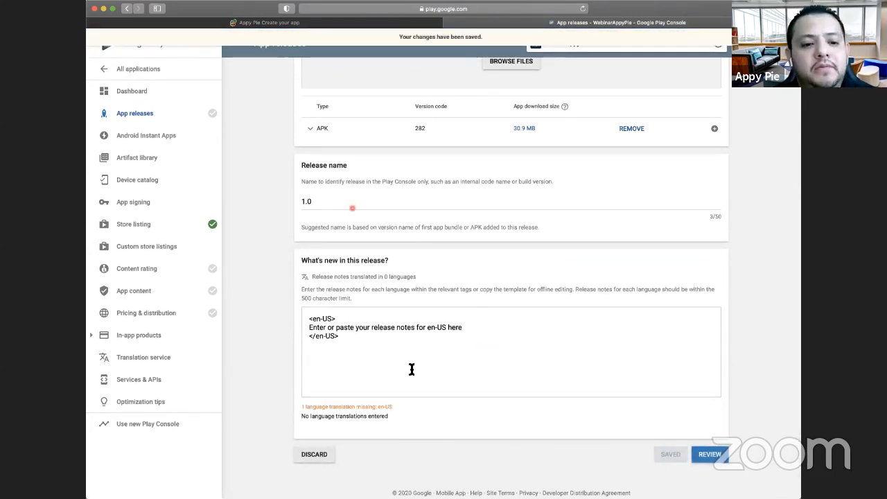
# - Go to the Content rating section of WebinarAppyPie and start the content rating questionnaire
pyautogui.click(142, 270)
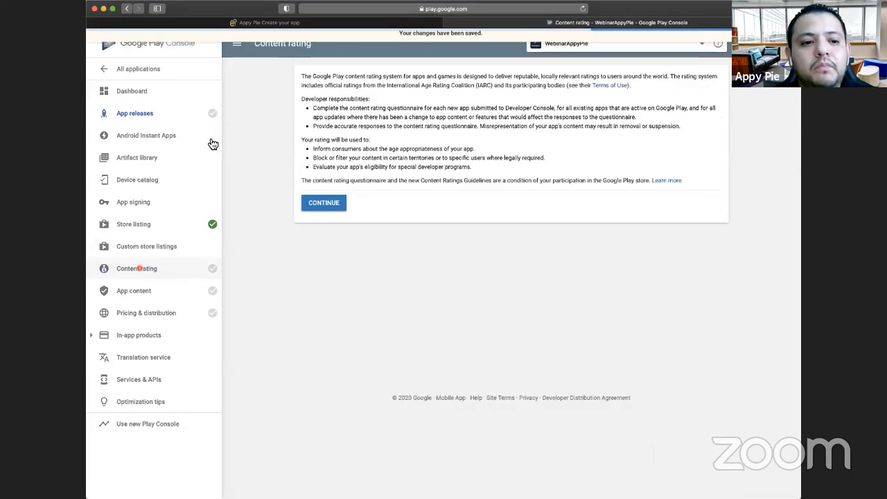
pyautogui.moveTo(210, 117)
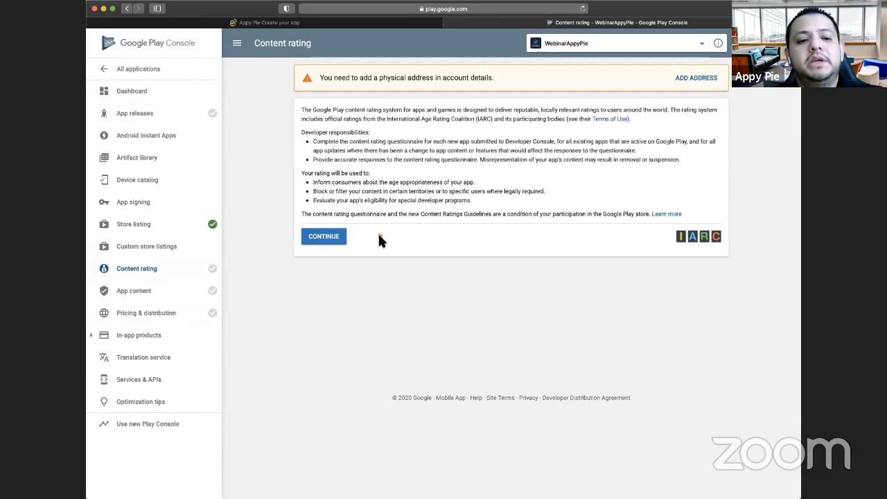
pyautogui.click(326, 237)
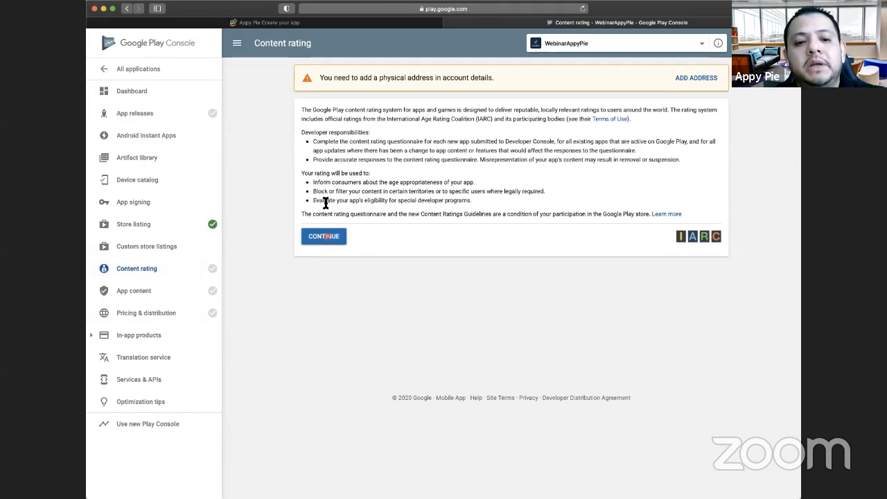
pyautogui.click(319, 237)
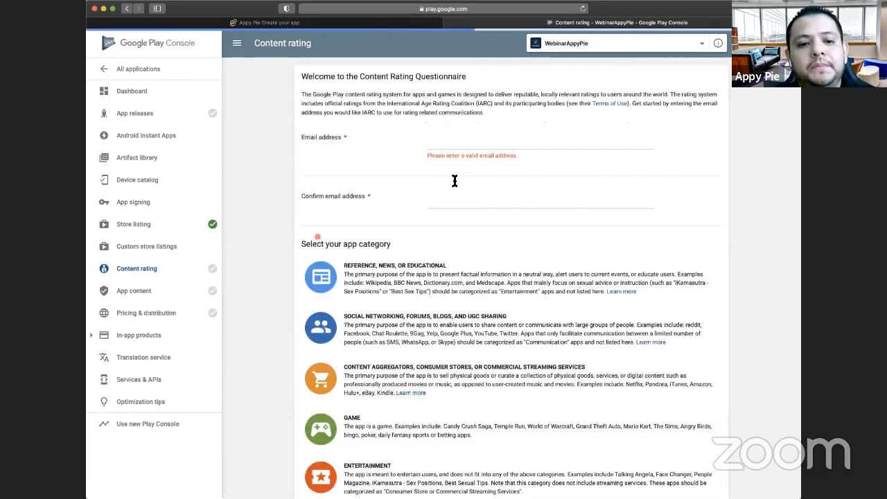
# - Enter and confirm the support email address for the questionnaire, and choose the Reference, News, or Educational app category
pyautogui.click(455, 175)
pyautogui.click(534, 177)
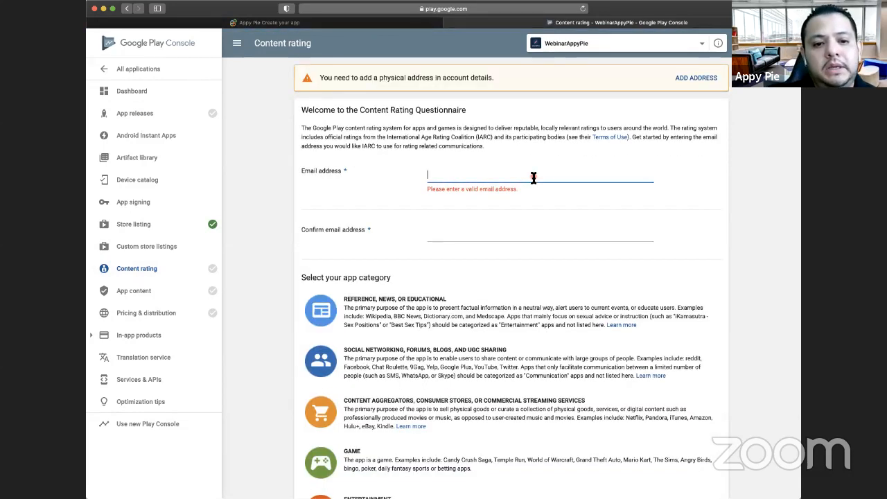
pyautogui.click(479, 227)
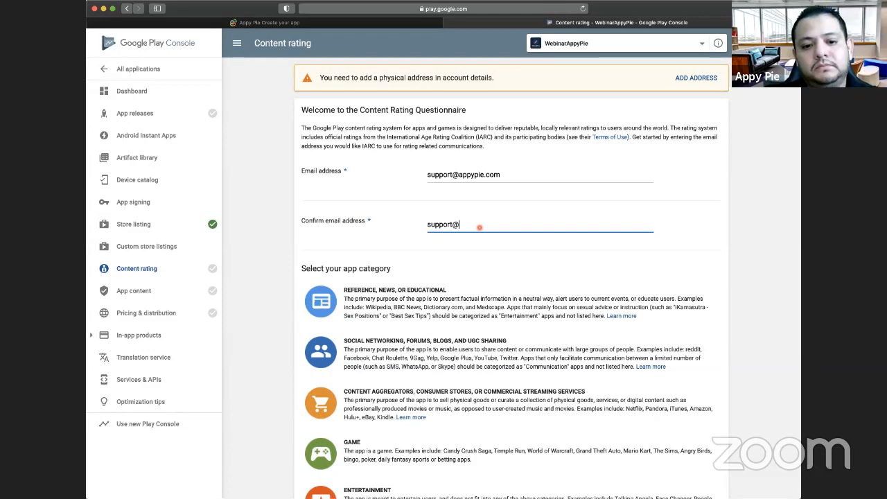
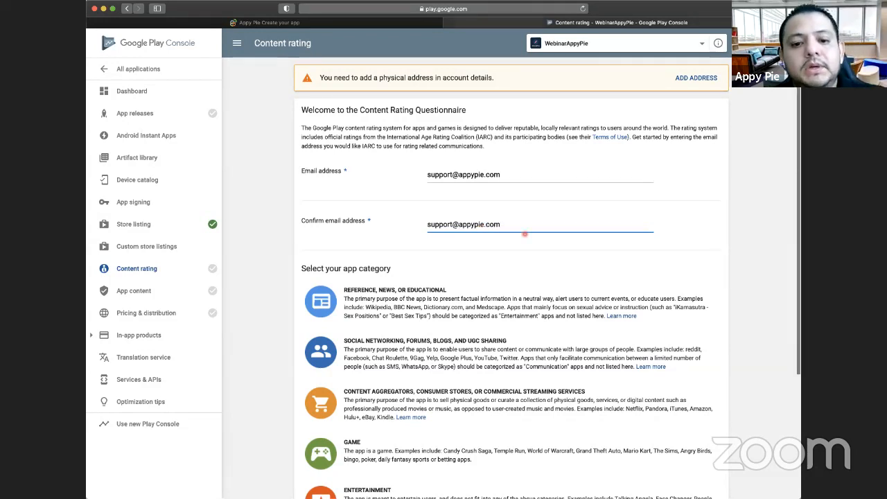
pyautogui.scroll(-3, 369, 168)
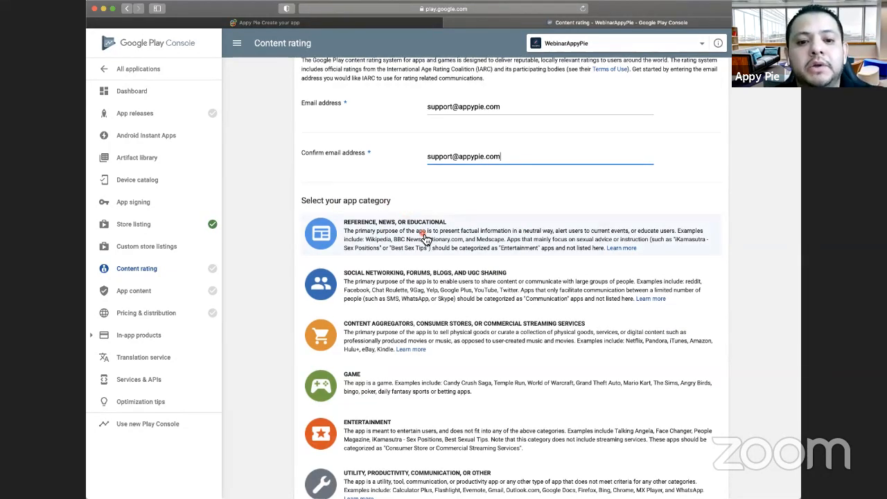
pyautogui.click(380, 236)
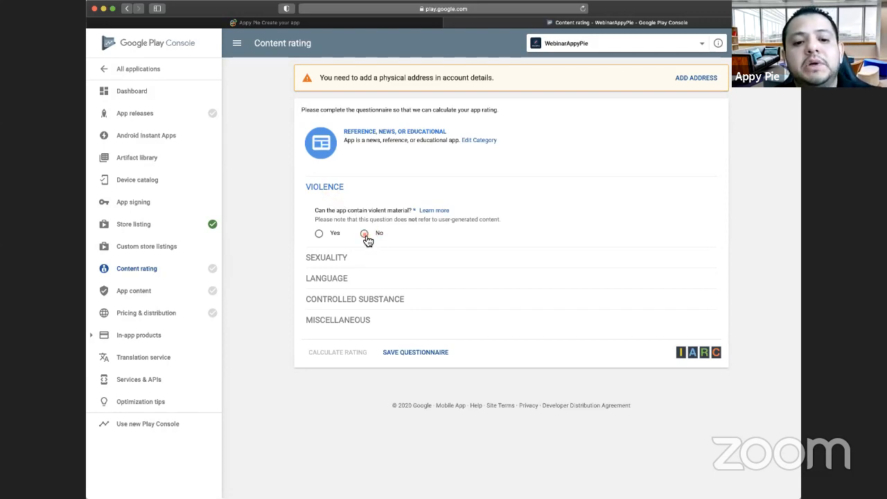
# - Answer No to the violence, sexuality, language and controlled substance questions of the content rating questionnaire
pyautogui.click(364, 235)
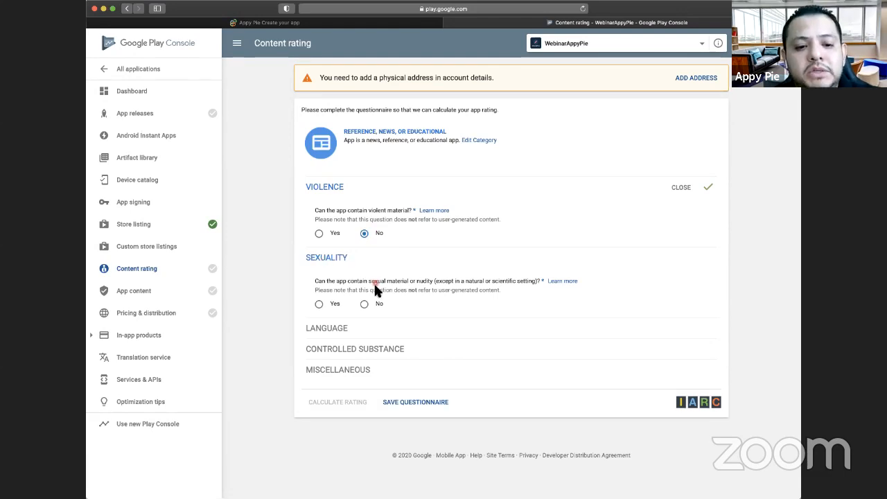
pyautogui.click(364, 305)
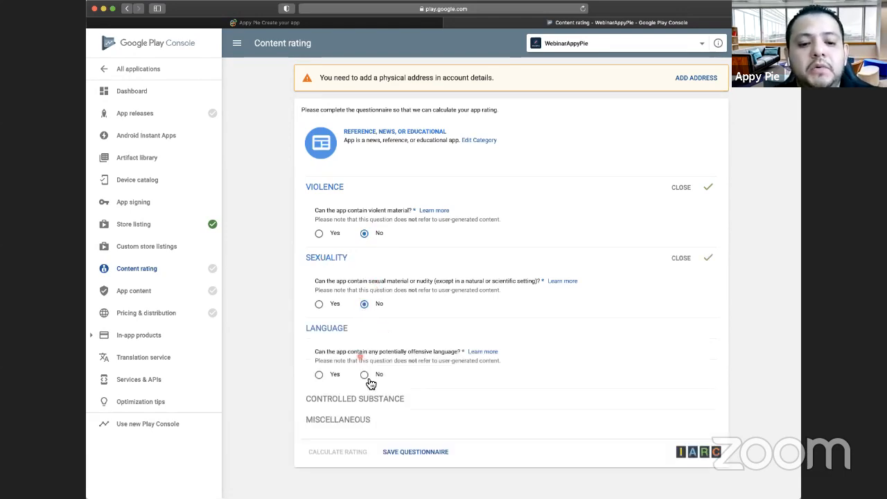
pyautogui.click(364, 374)
pyautogui.scroll(-2, 377, 335)
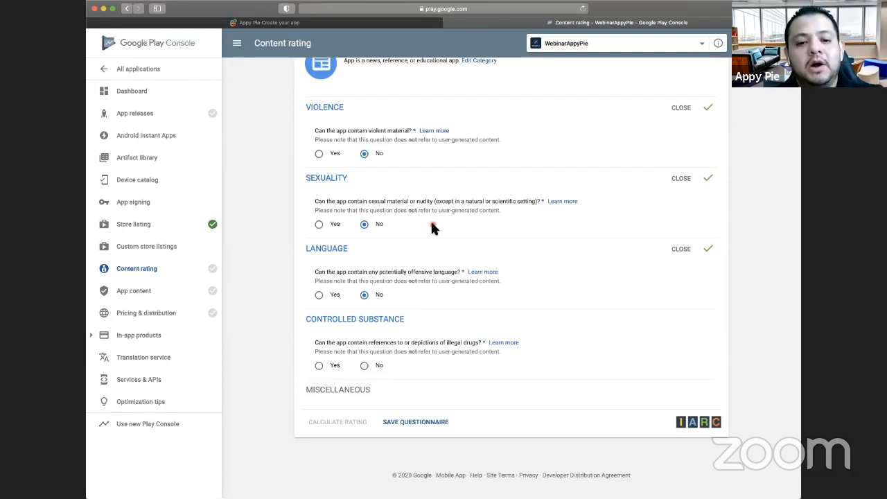
pyautogui.scroll(-1, 370, 369)
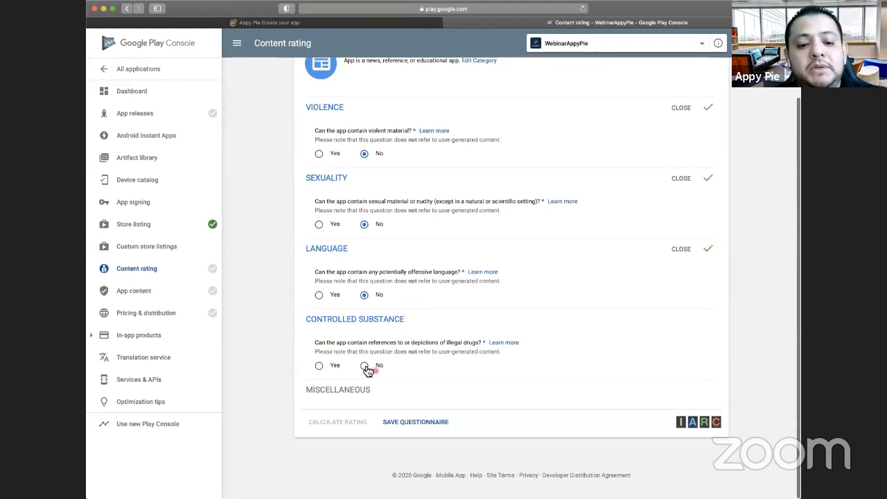
pyautogui.click(364, 365)
pyautogui.scroll(-3, 433, 336)
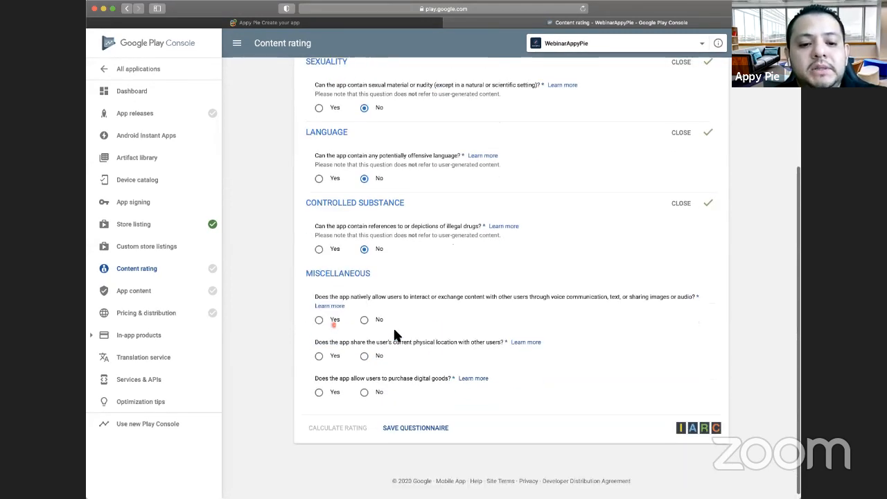
# - Answer No to the three Miscellaneous questions on user interaction, location sharing and digital purchases, and save the questionnaire
pyautogui.click(364, 313)
pyautogui.click(365, 350)
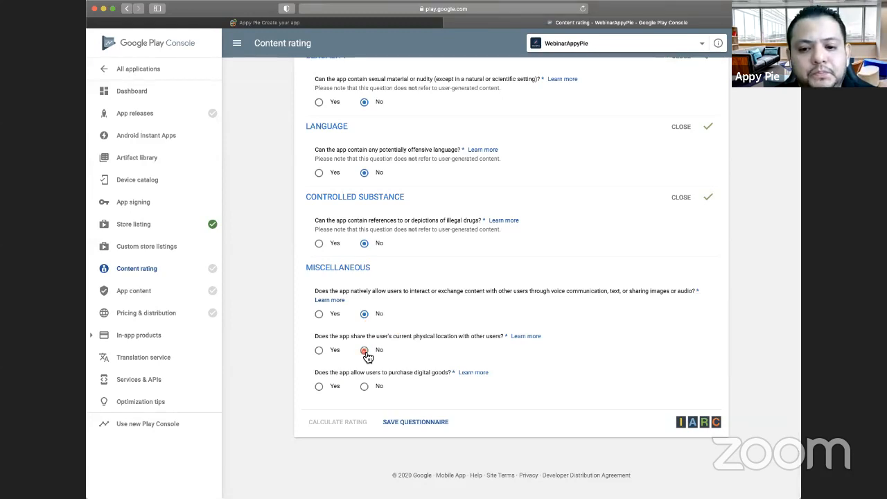
pyautogui.click(364, 387)
pyautogui.click(401, 379)
pyautogui.scroll(-1, 351, 250)
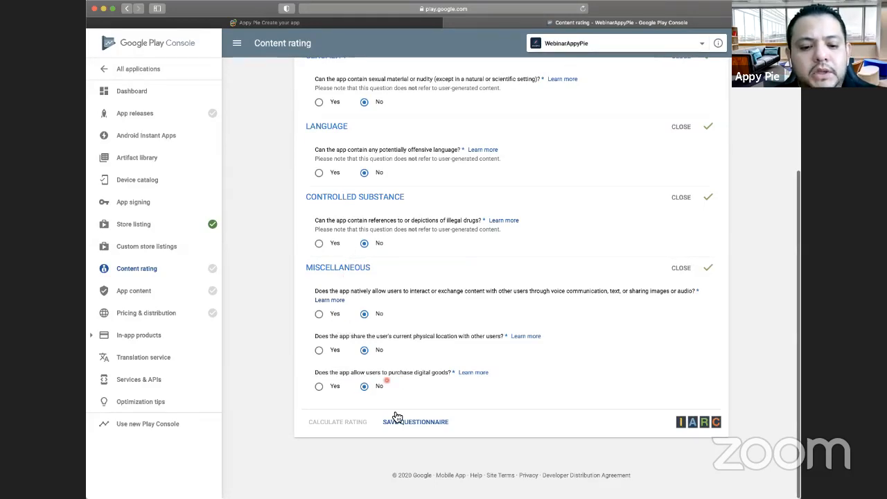
pyautogui.click(402, 422)
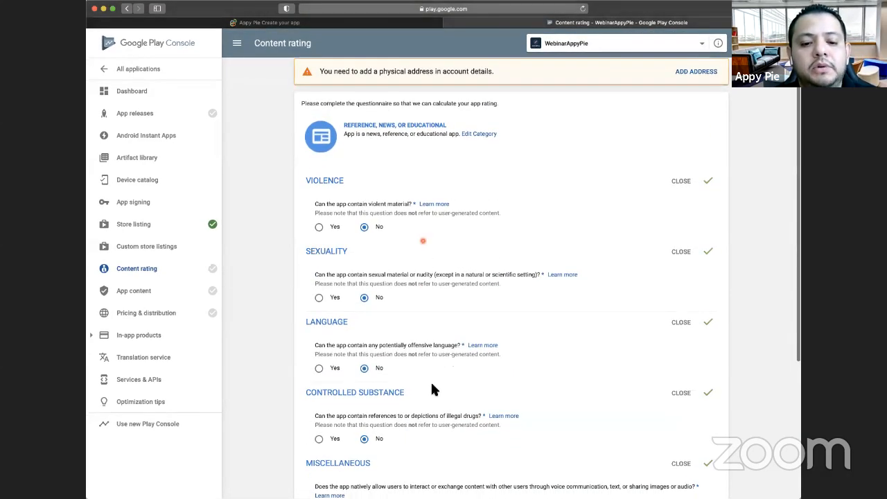
pyautogui.scroll(-5, 416, 402)
pyautogui.click(408, 423)
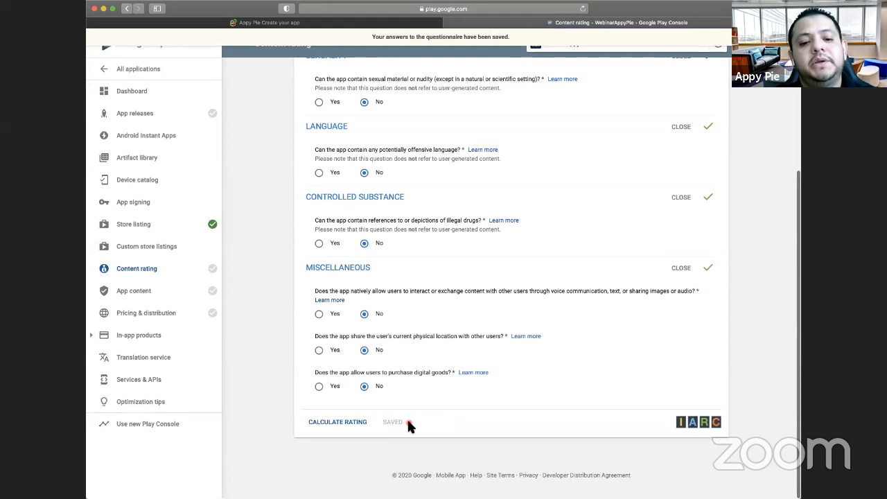
# - Calculate the content rating from the saved questionnaire, review the ratings per region, and apply the rating
pyautogui.click(336, 427)
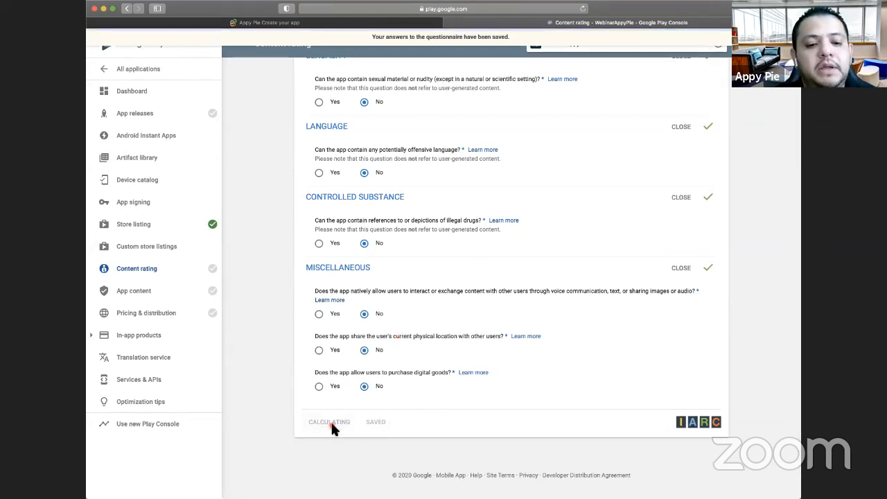
pyautogui.scroll(2, 469, 330)
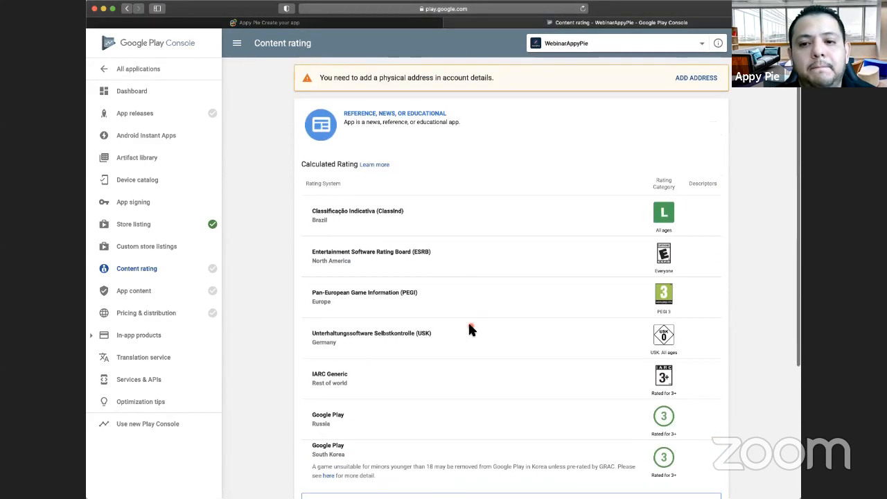
pyautogui.scroll(-6, 469, 330)
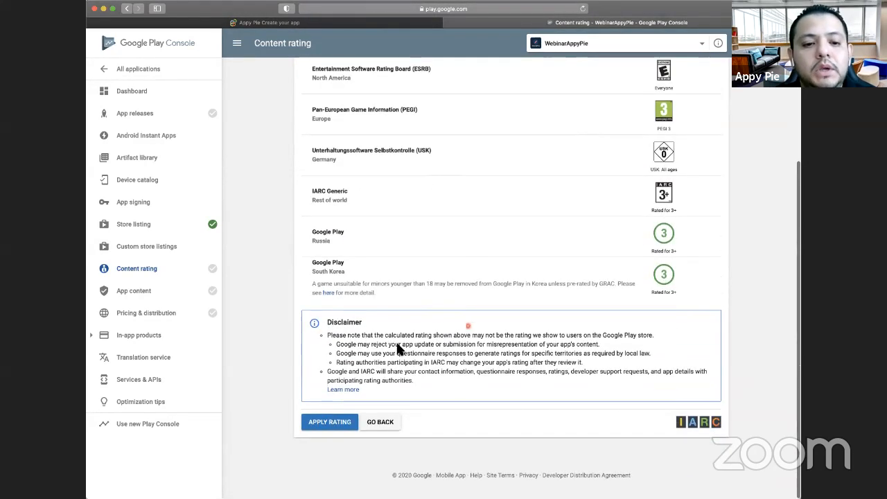
pyautogui.click(329, 428)
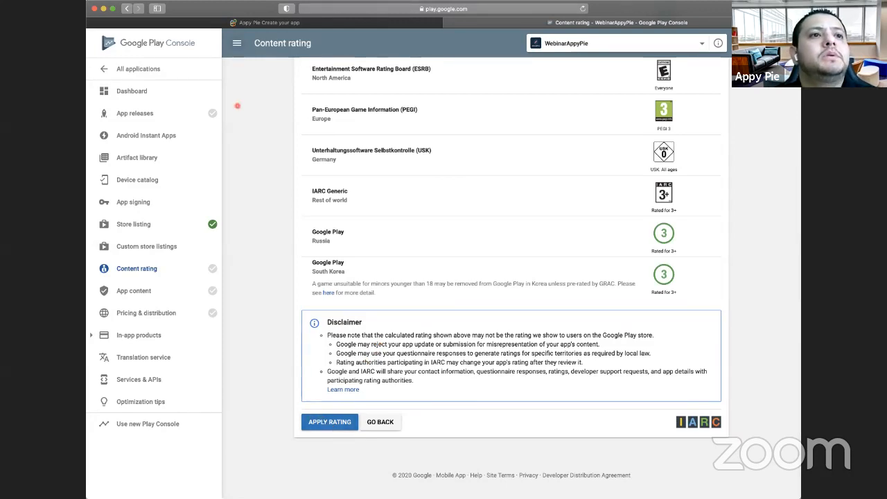
pyautogui.click(320, 422)
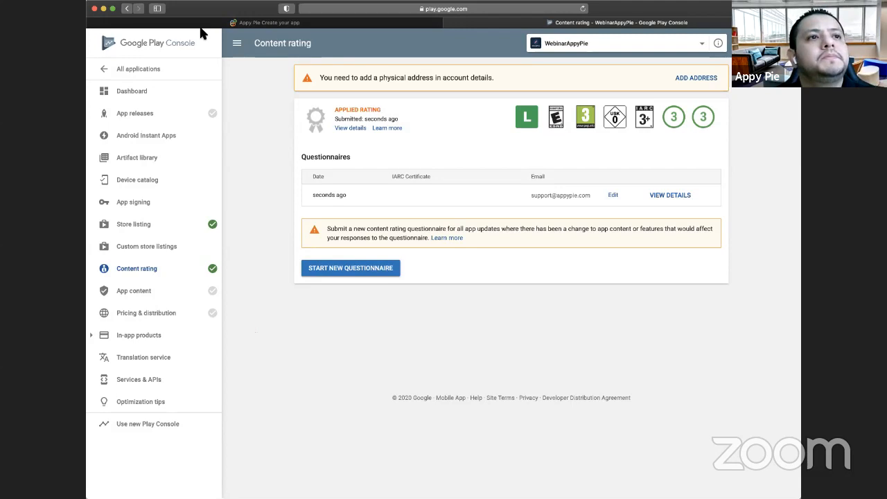
# - In Pricing & distribution, make the free app available in all countries and acknowledge the in-app purchase notice
pyautogui.click(171, 317)
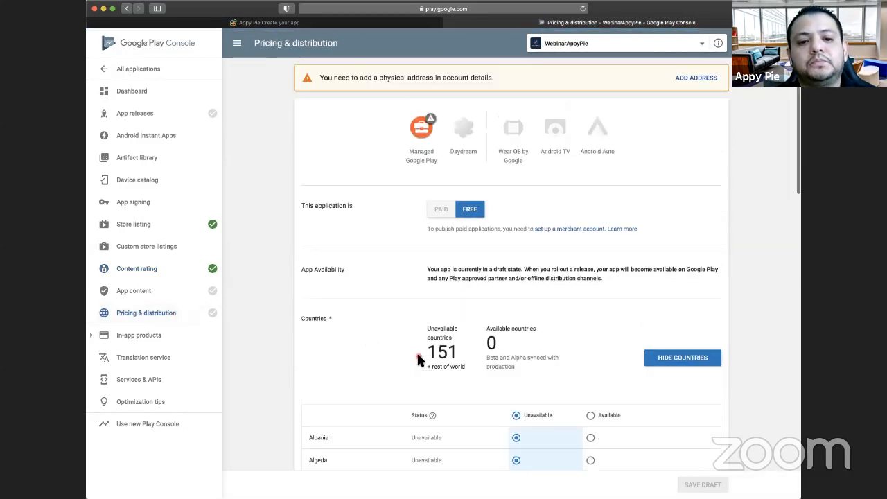
pyautogui.scroll(-1, 534, 249)
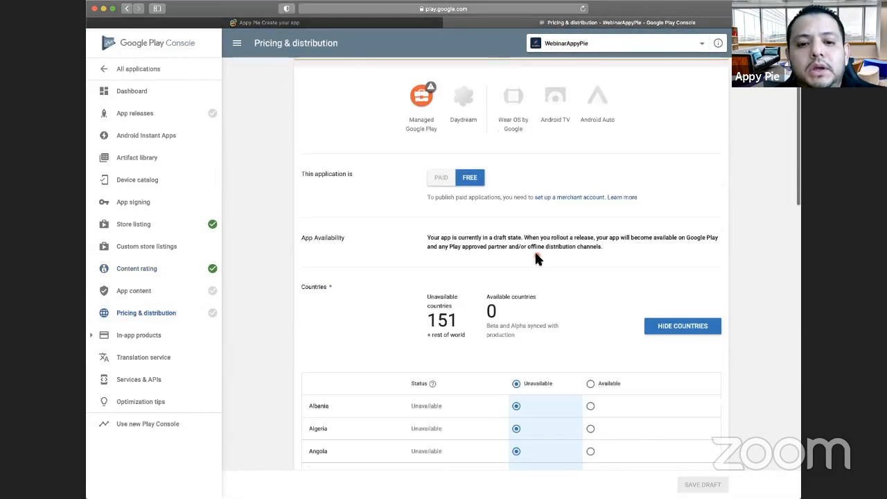
pyautogui.scroll(1, 483, 214)
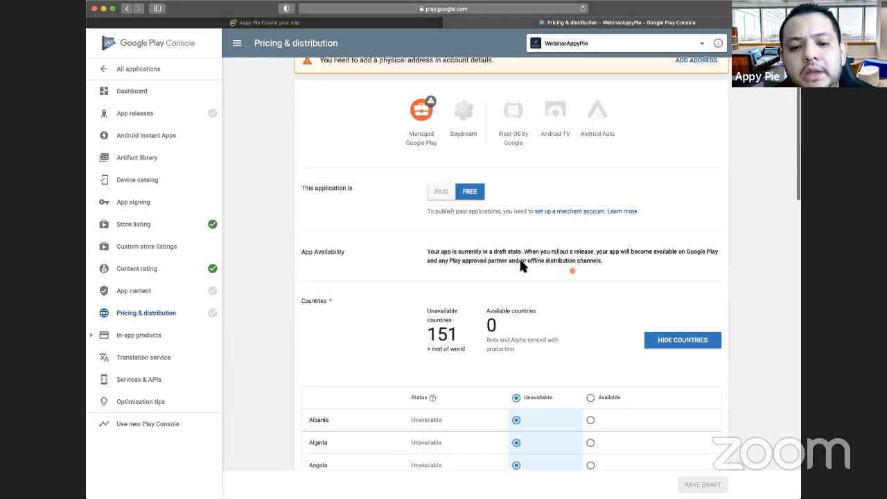
pyautogui.scroll(-1, 522, 265)
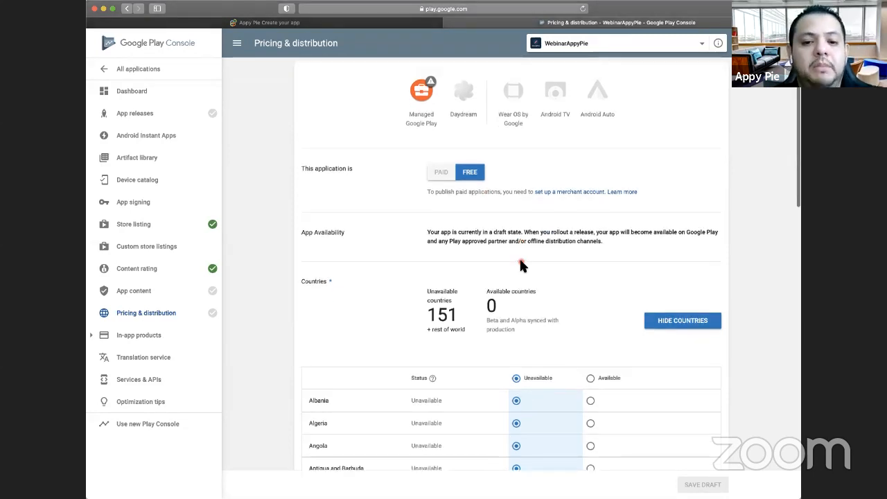
pyautogui.scroll(-5, 466, 194)
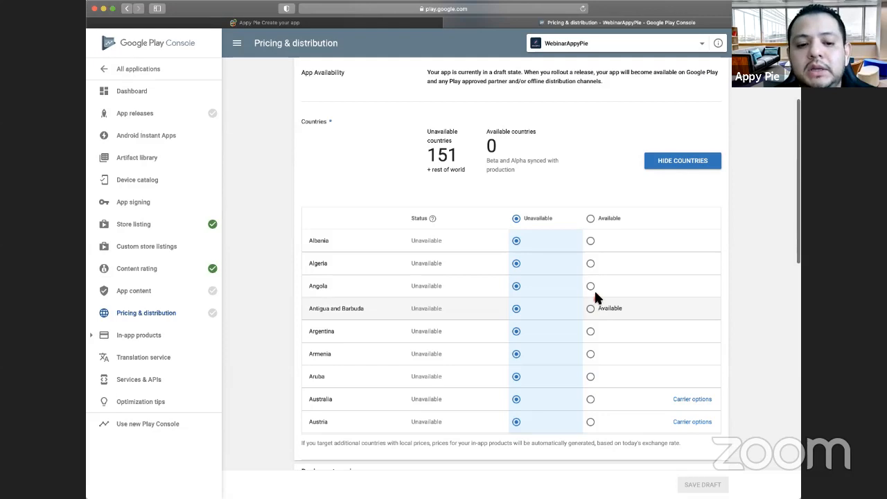
pyautogui.click(591, 266)
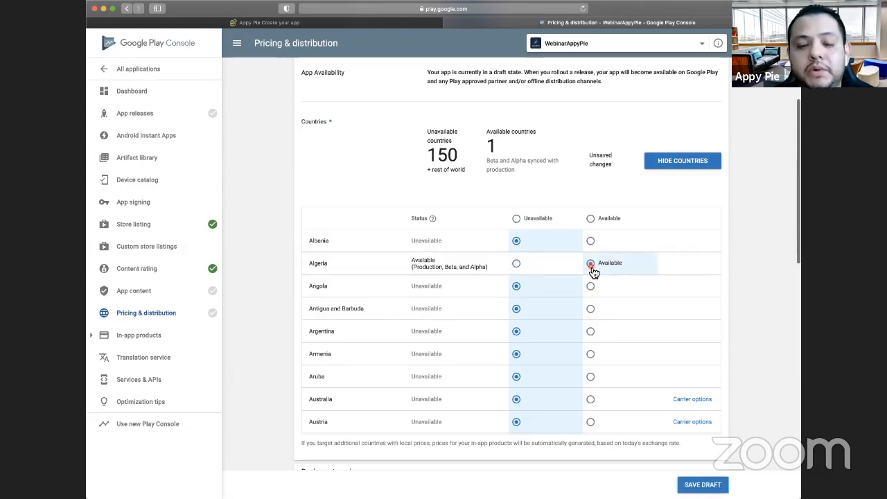
pyautogui.click(516, 264)
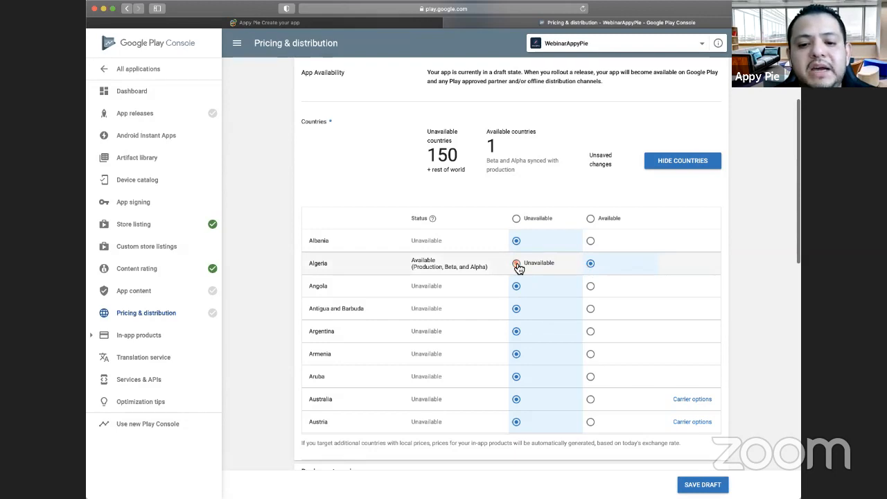
pyautogui.click(590, 219)
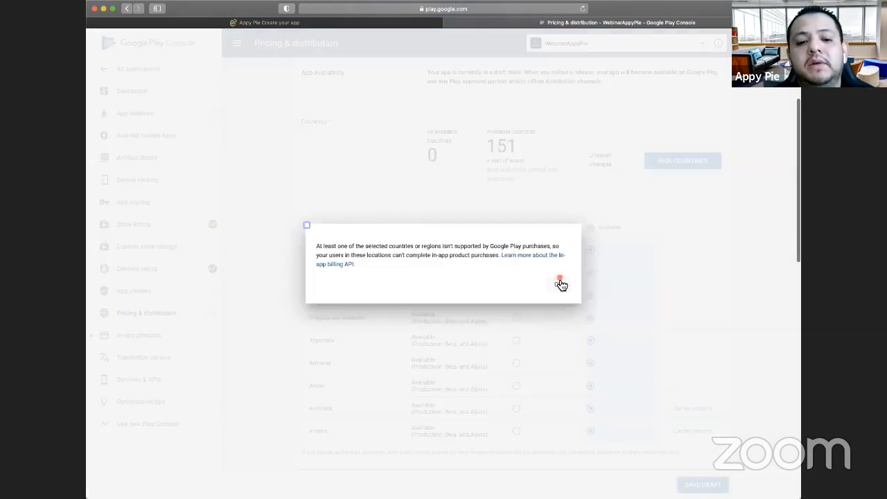
pyautogui.click(558, 280)
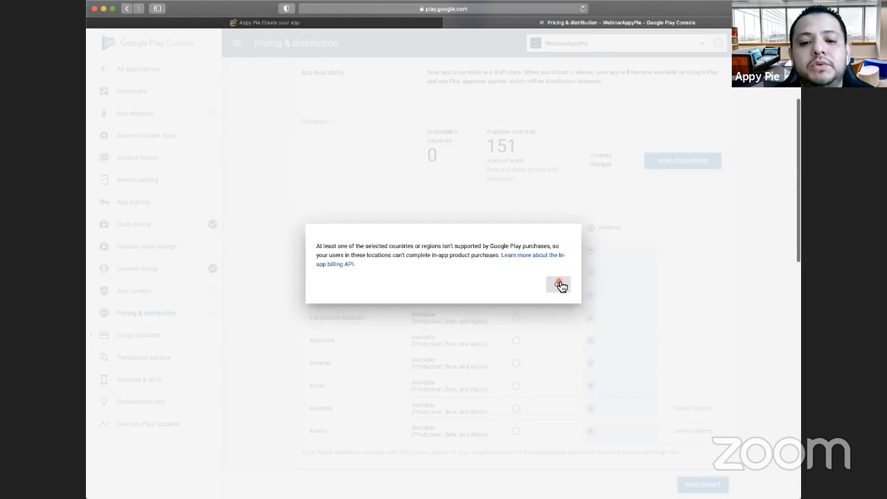
# - Tick the Marketing opt-out, Content guidelines and US export laws consents, and save the pricing and distribution draft
pyautogui.scroll(-1, 527, 160)
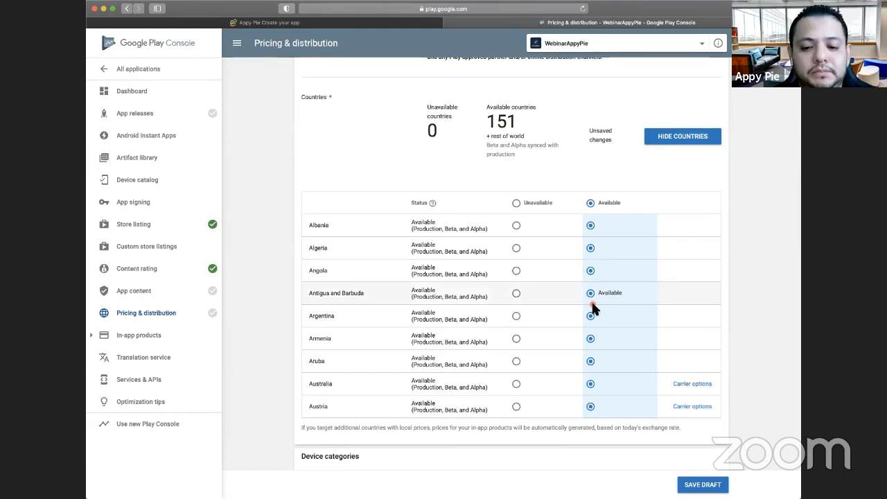
pyautogui.scroll(-2, 591, 309)
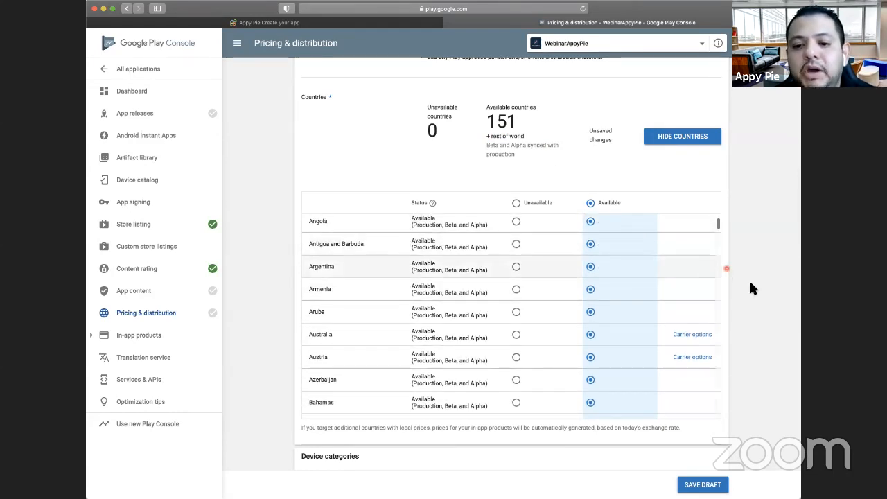
pyautogui.scroll(-5, 749, 279)
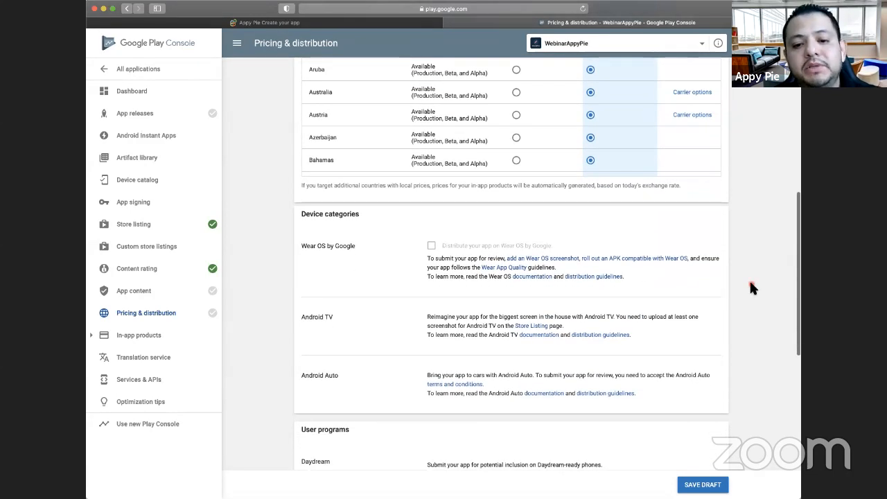
pyautogui.scroll(-3, 751, 284)
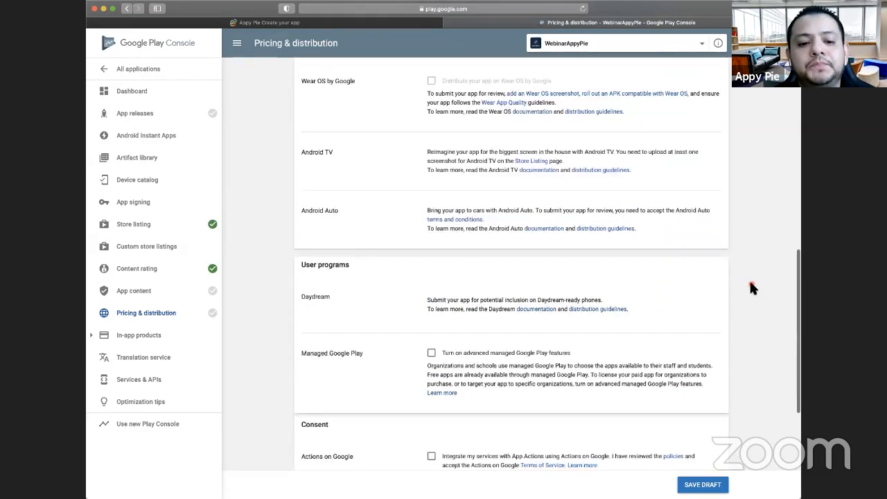
pyautogui.scroll(-5, 749, 278)
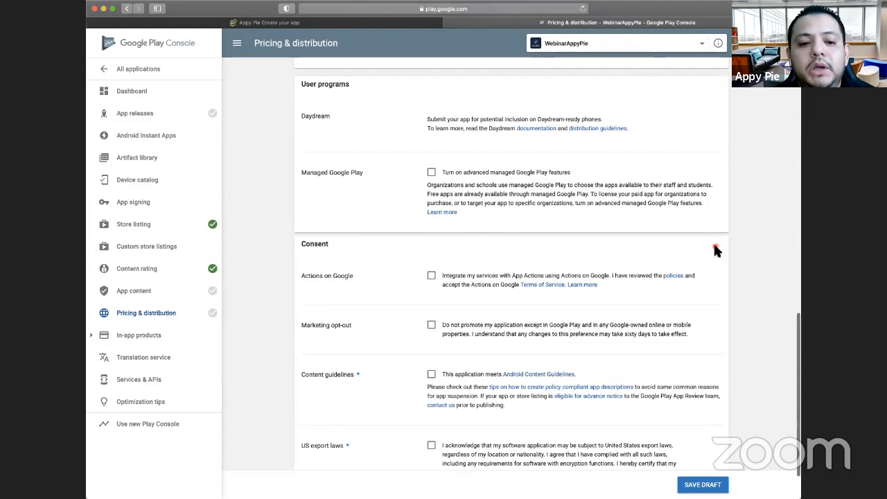
pyautogui.scroll(-1, 716, 250)
pyautogui.scroll(-3, 718, 250)
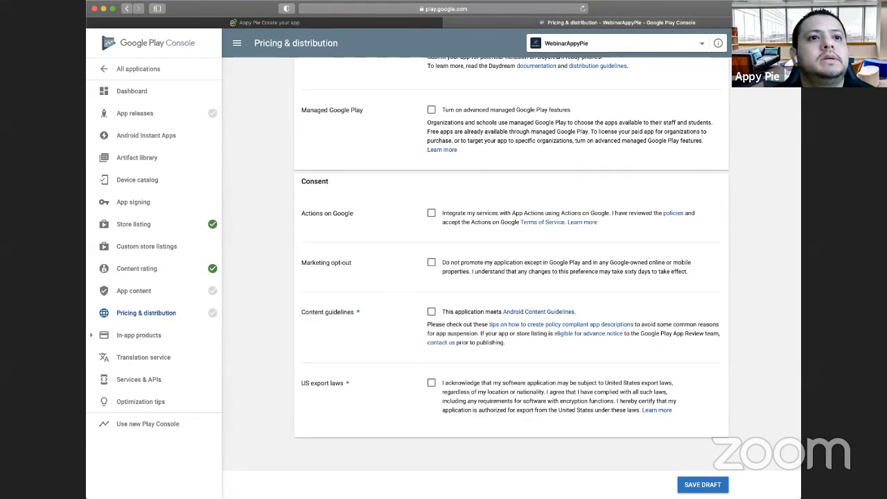
pyautogui.click(431, 382)
pyautogui.click(431, 311)
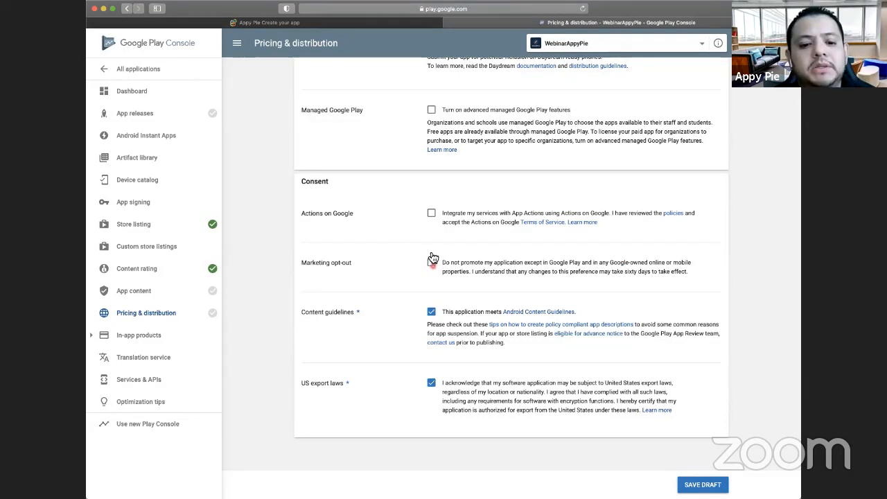
pyautogui.click(431, 262)
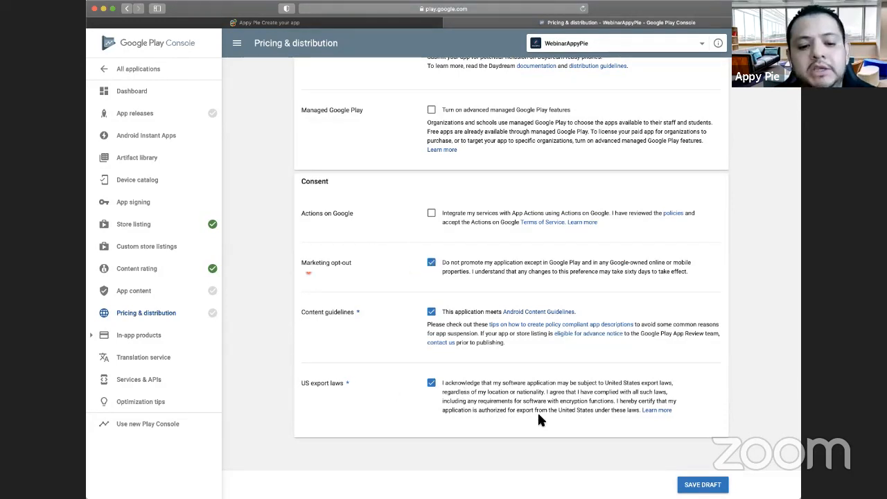
pyautogui.scroll(-1, 683, 475)
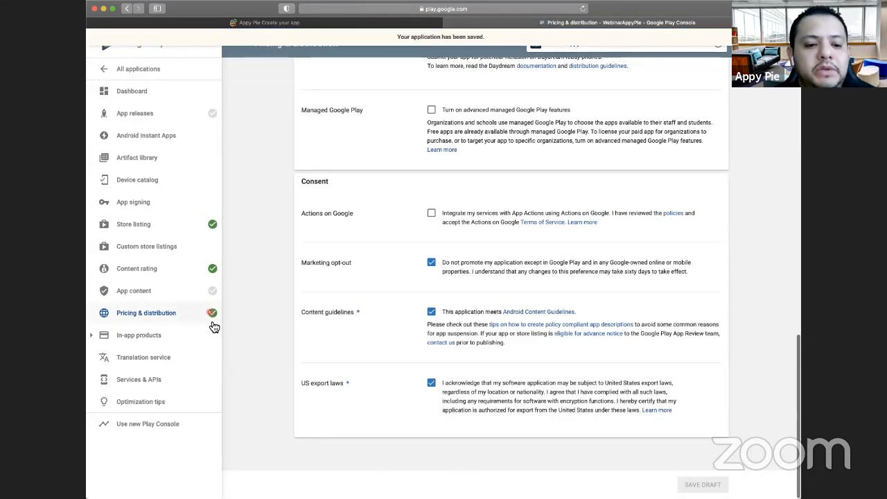
# - Go to the App content section, review its to-do items, and start the Privacy policy task
pyautogui.click(134, 291)
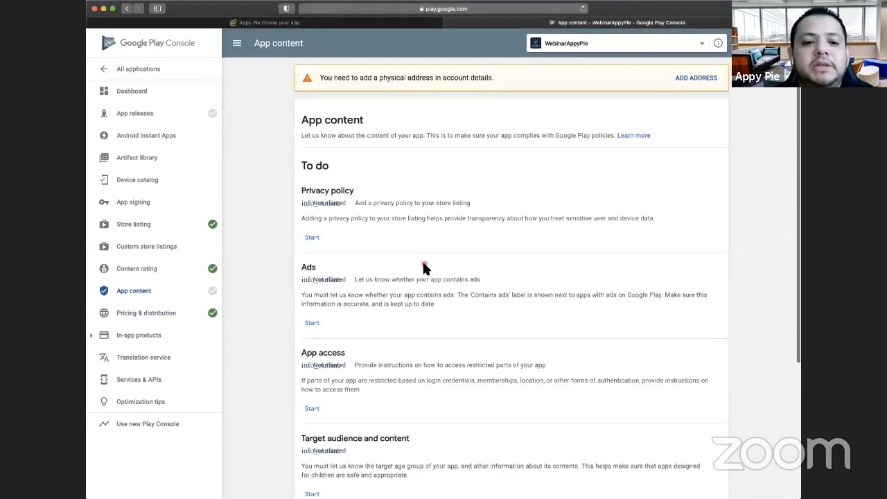
pyautogui.scroll(-3, 422, 260)
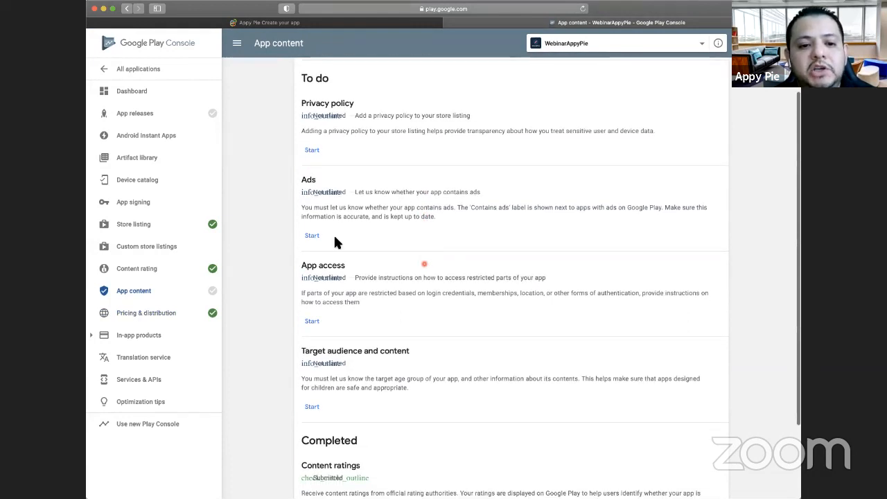
pyautogui.scroll(2, 339, 234)
pyautogui.scroll(1, 339, 238)
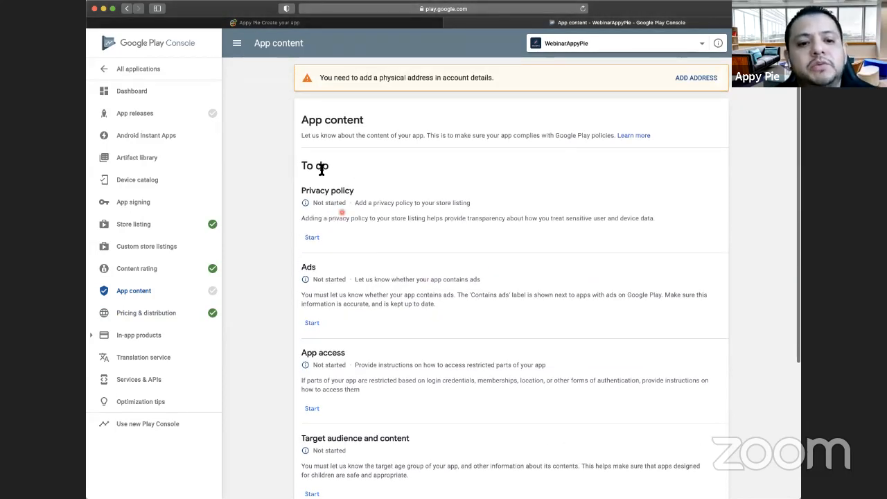
pyautogui.scroll(-1, 329, 212)
pyautogui.click(316, 205)
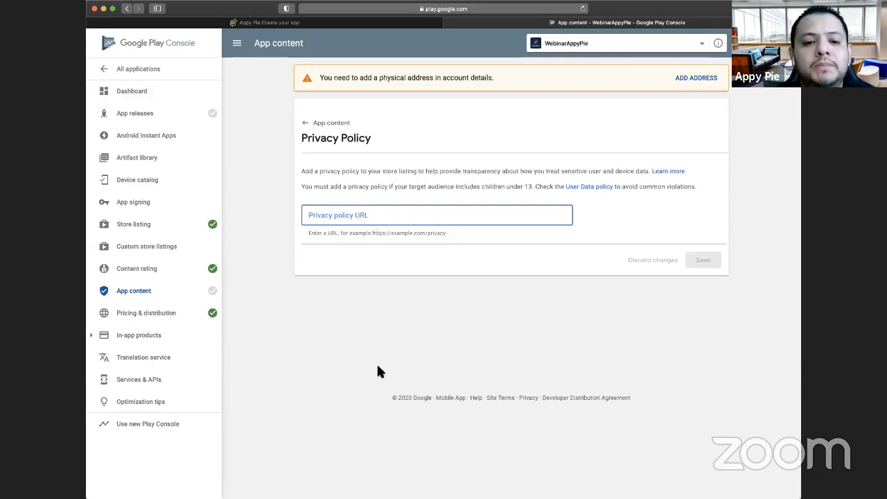
pyautogui.click(585, 368)
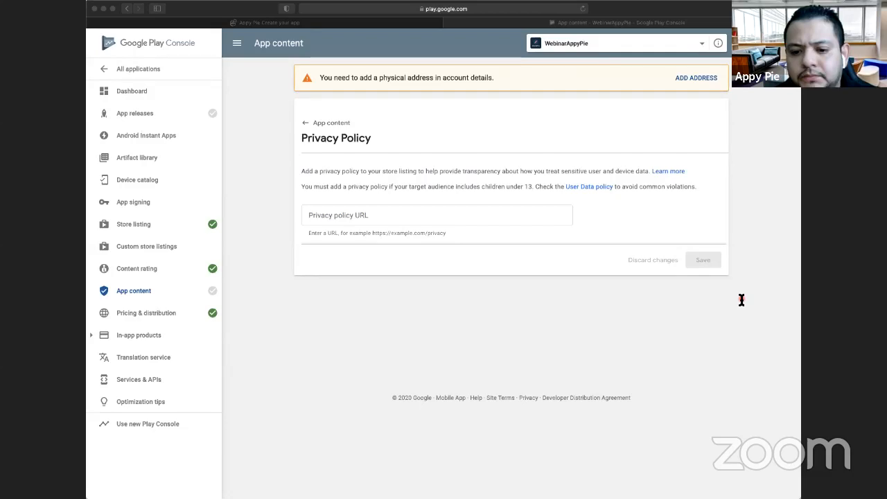
pyautogui.click(198, 417)
pyautogui.write('http://appcdn.media/privacy/?app=webinarappypie')
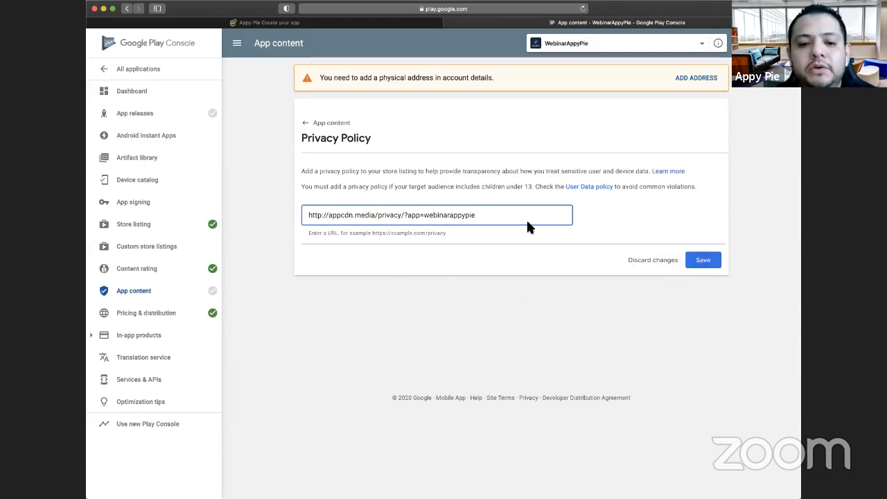
pyautogui.click(715, 267)
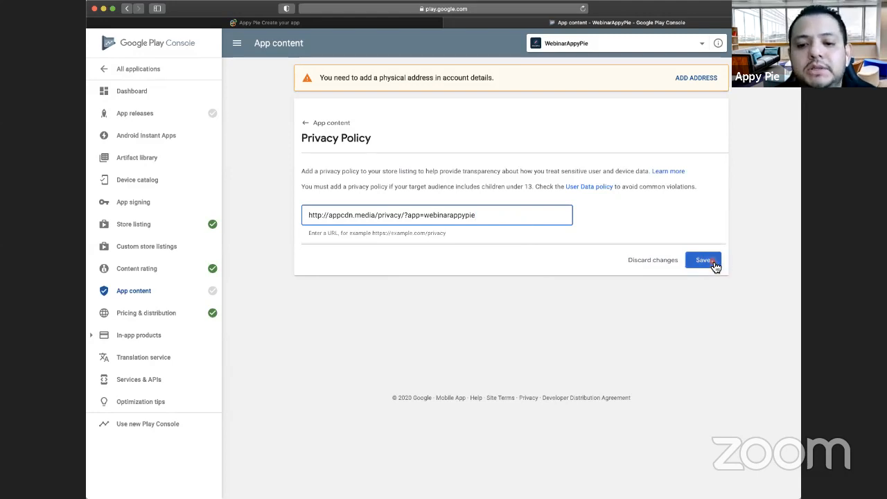
pyautogui.click(312, 124)
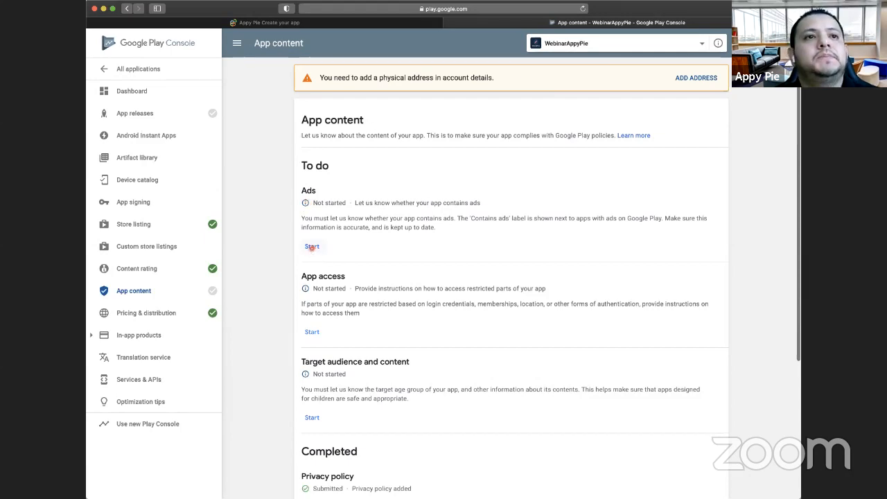
# - Complete the Ads task by declaring that the app does not contain ads, save it, and return to the App content overview
pyautogui.click(312, 249)
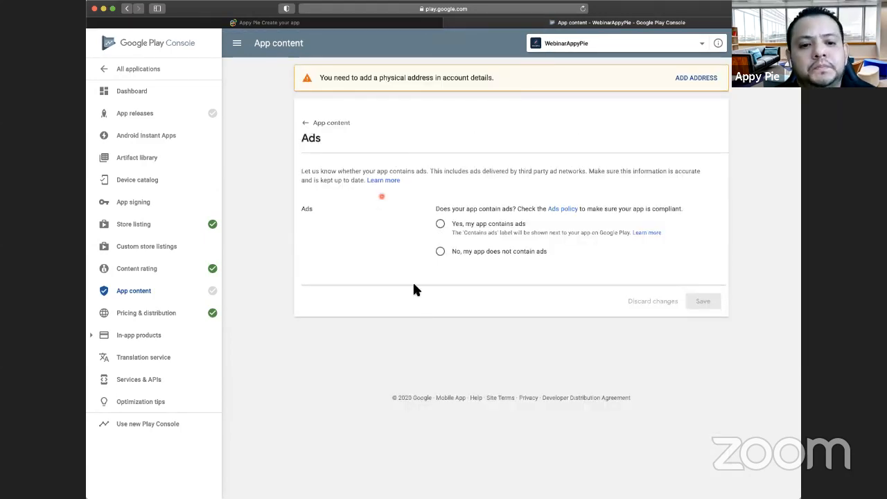
pyautogui.click(442, 254)
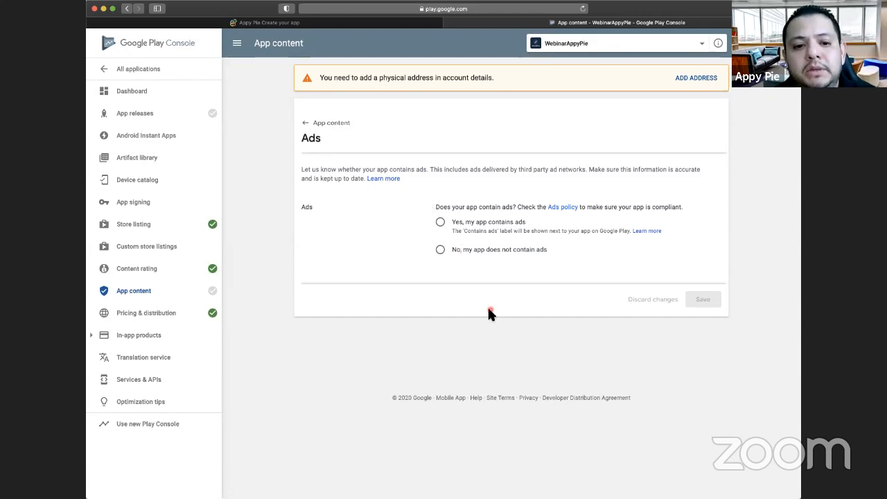
pyautogui.click(441, 253)
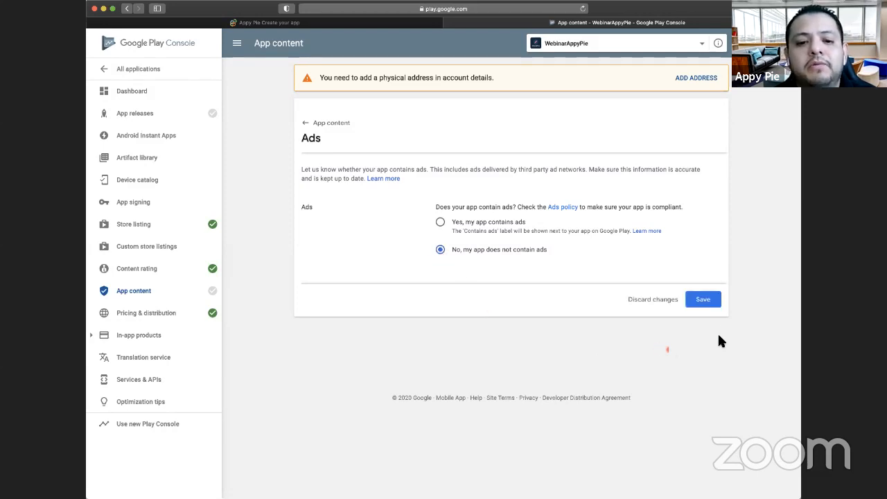
pyautogui.click(715, 302)
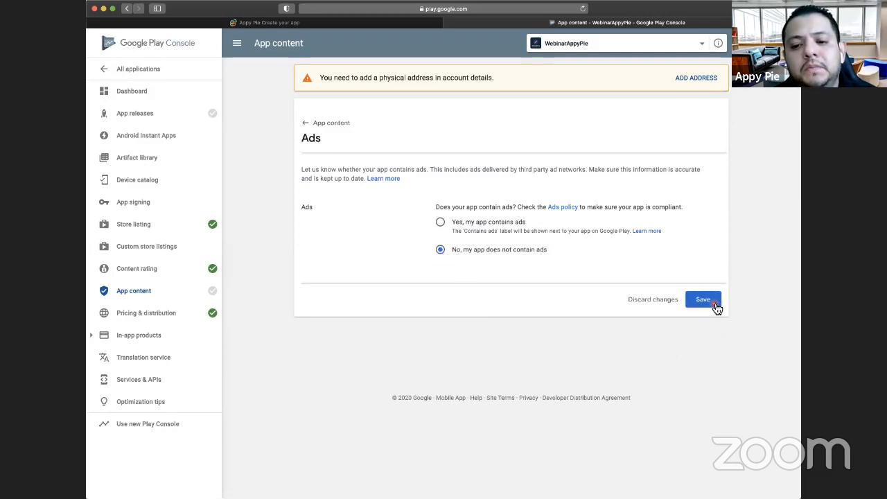
pyautogui.click(309, 125)
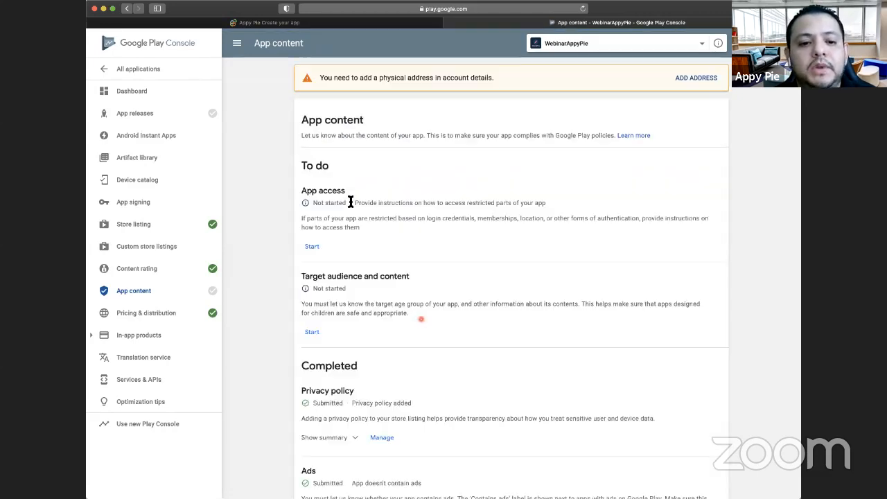
# - In the App access task, declare all functionality available without special access, save it, and return to the App content overview
pyautogui.click(306, 251)
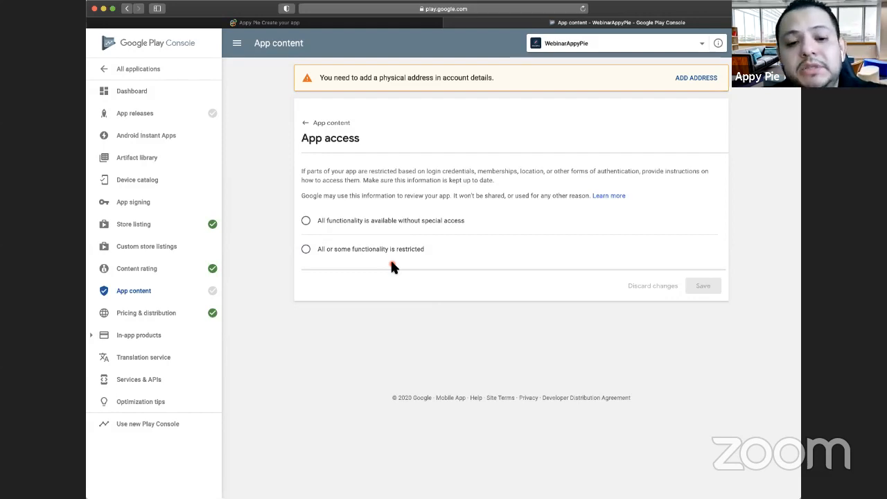
pyautogui.click(471, 246)
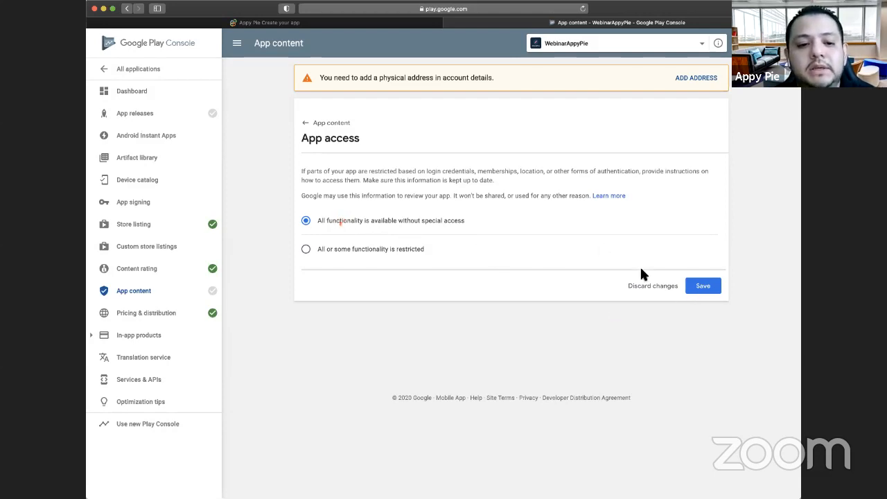
pyautogui.click(705, 286)
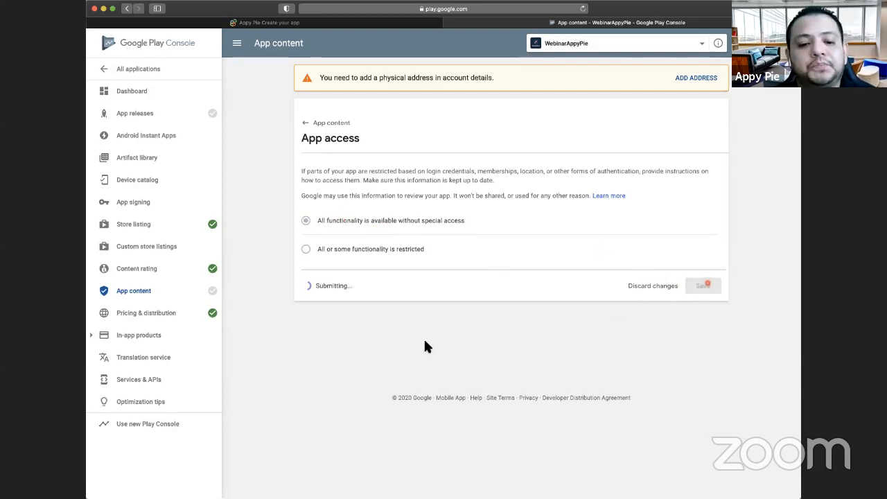
pyautogui.click(307, 125)
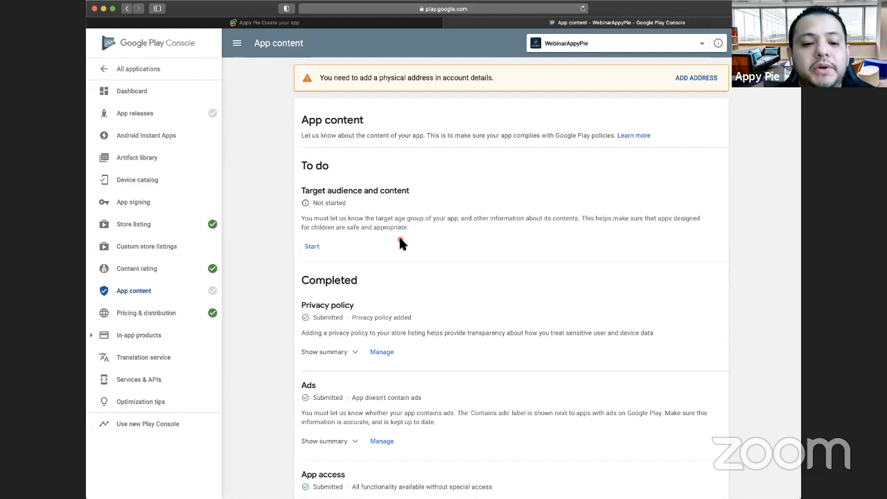
# - Start the Target audience and content task, set the target age group to 18 and over, and continue to Store presence
pyautogui.scroll(-1, 399, 238)
pyautogui.scroll(1, 388, 241)
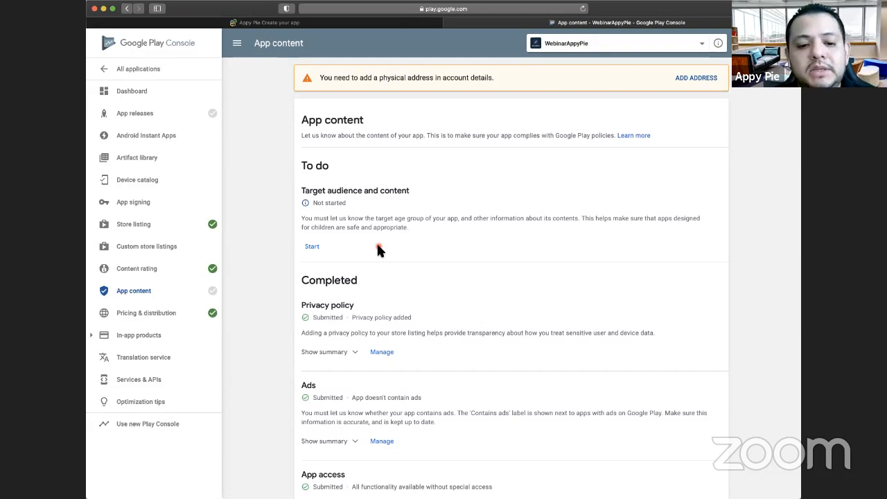
pyautogui.scroll(-1, 409, 313)
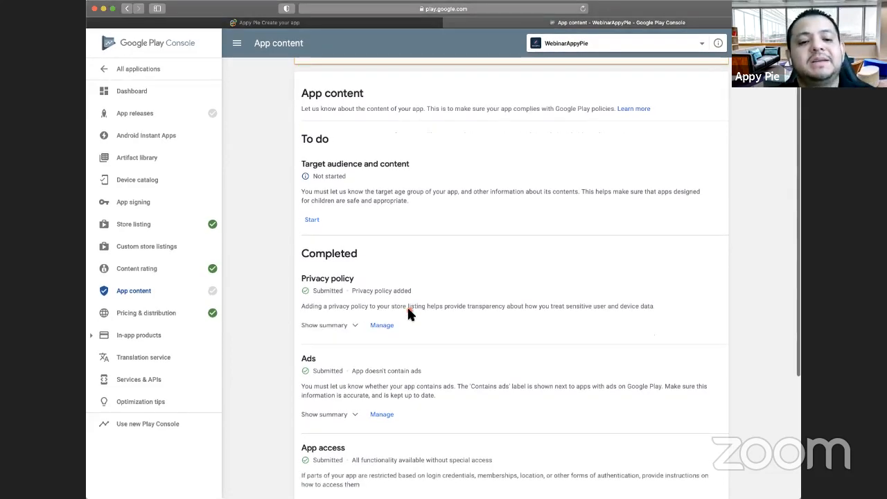
pyautogui.scroll(-4, 408, 312)
pyautogui.scroll(6, 407, 238)
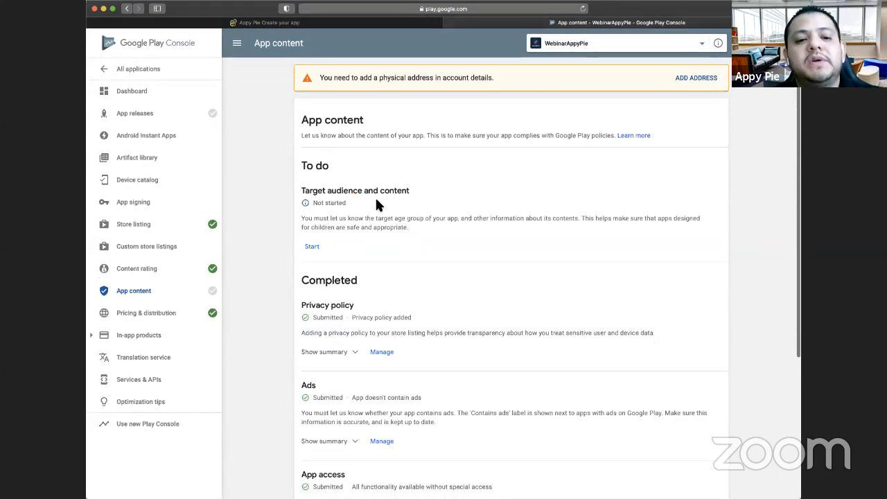
pyautogui.click(313, 247)
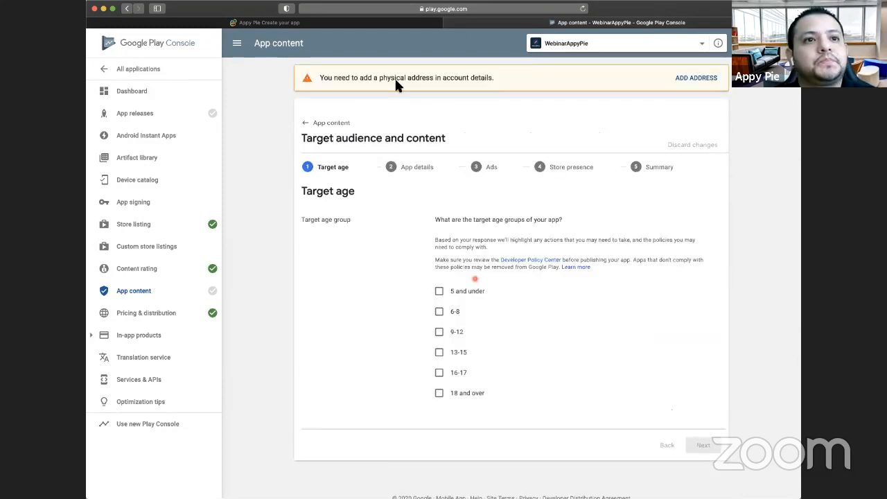
pyautogui.scroll(-1, 517, 354)
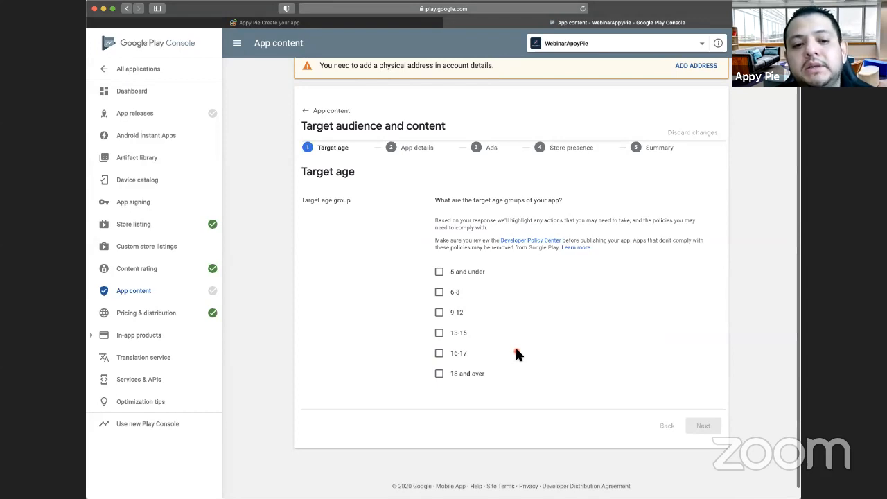
pyautogui.click(440, 375)
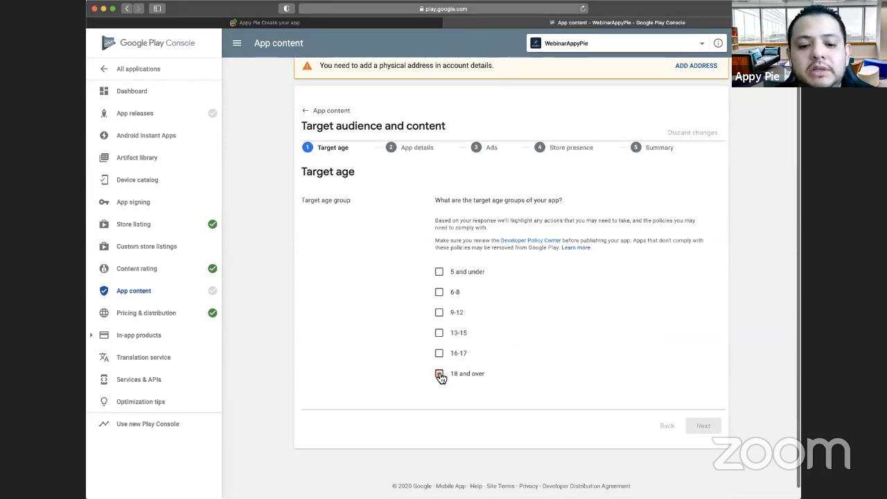
pyautogui.click(704, 427)
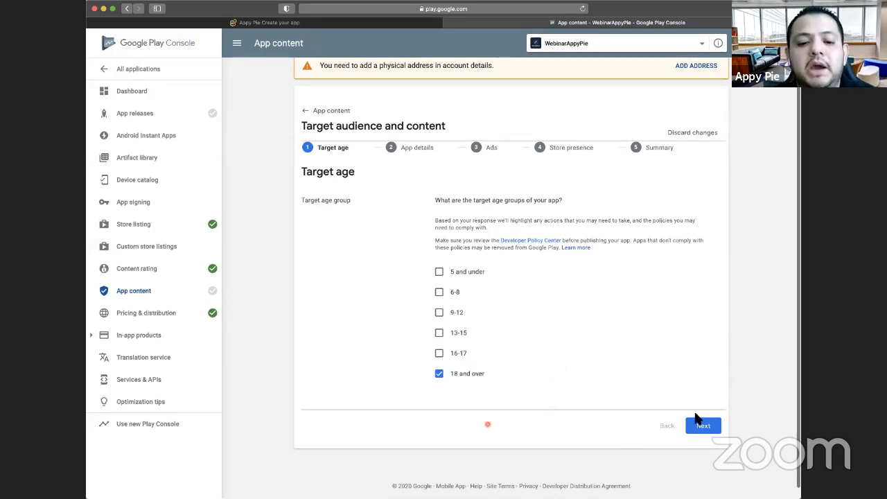
pyautogui.click(710, 428)
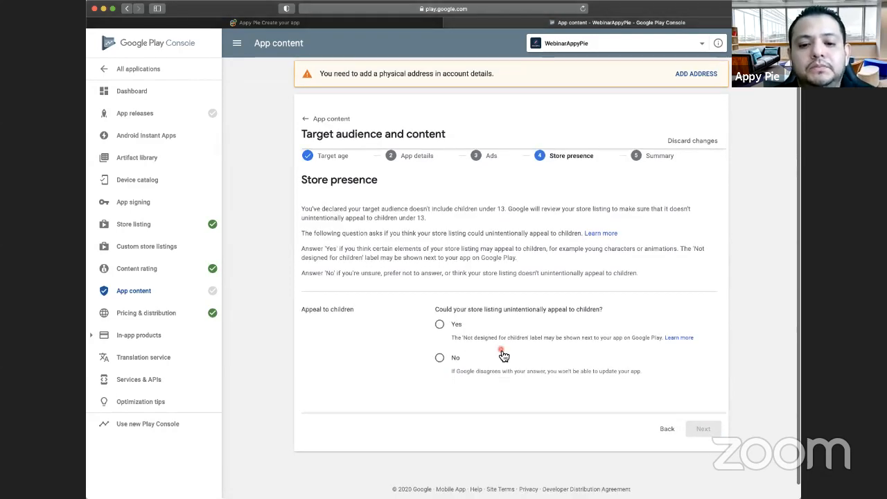
# - Answer No to whether the store listing could unintentionally appeal to children, and save the Target audience and content declaration
pyautogui.scroll(-1, 503, 357)
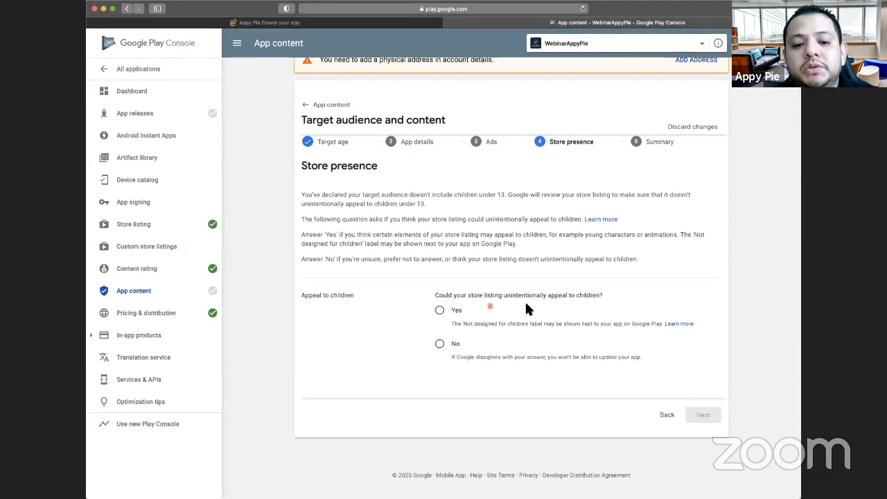
pyautogui.click(441, 346)
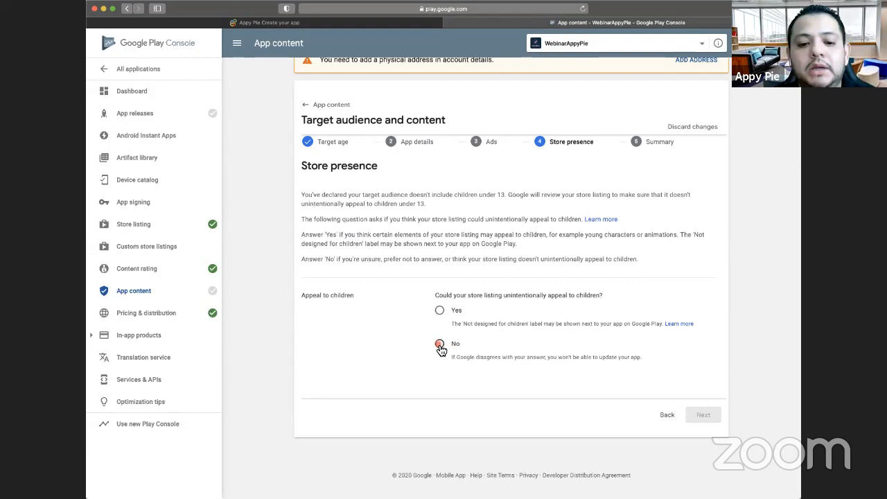
pyautogui.click(710, 418)
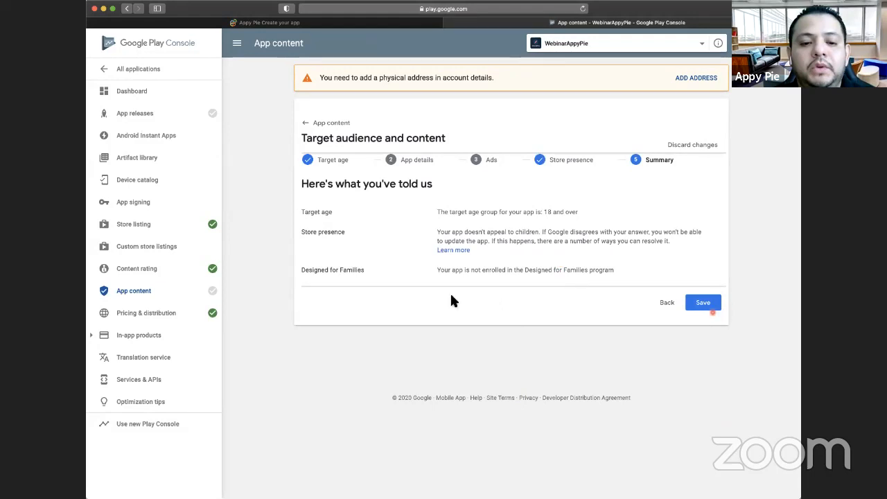
pyautogui.click(712, 311)
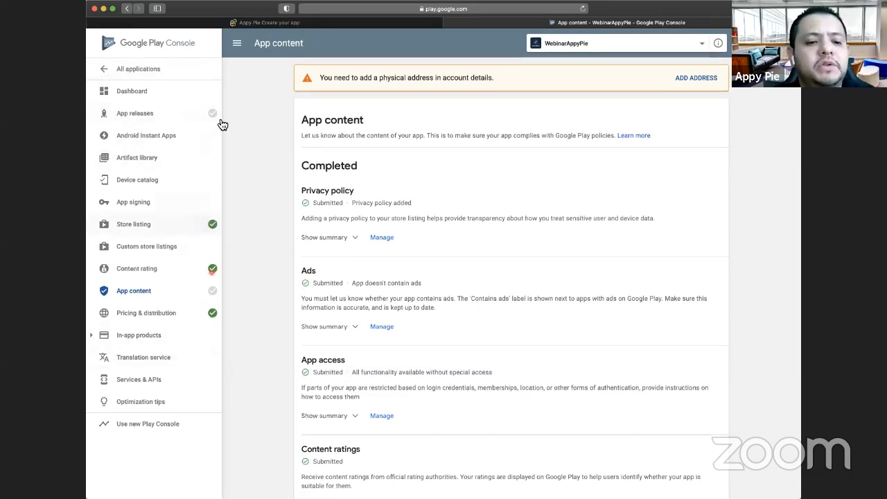
# - Go to App releases and submit production release 1.0 for review, going through its rollout confirmation page without starting the rollout
pyautogui.click(170, 113)
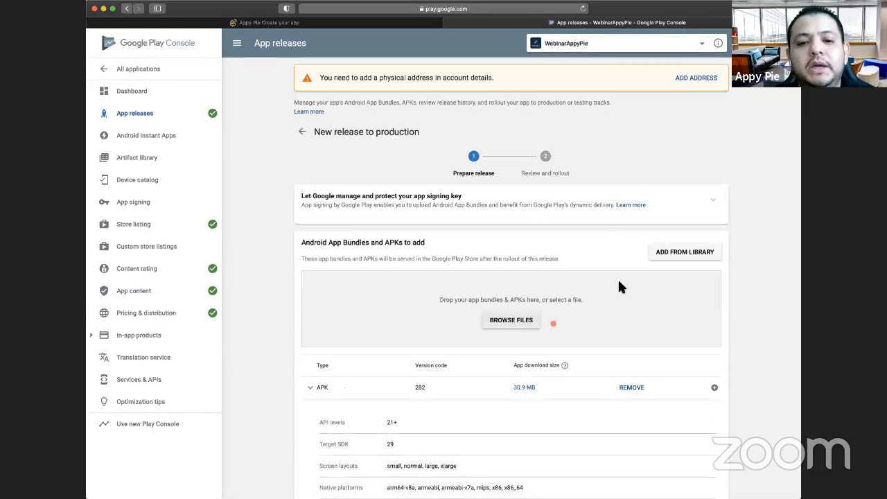
pyautogui.scroll(-5, 693, 447)
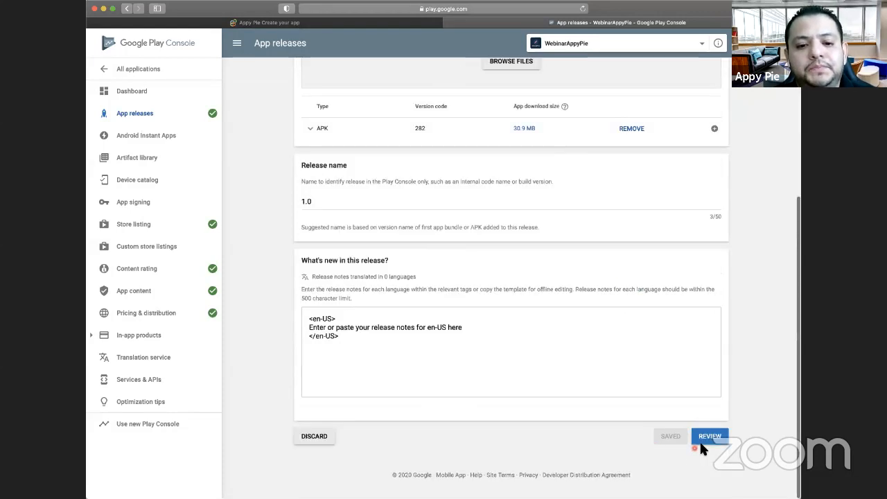
pyautogui.click(706, 442)
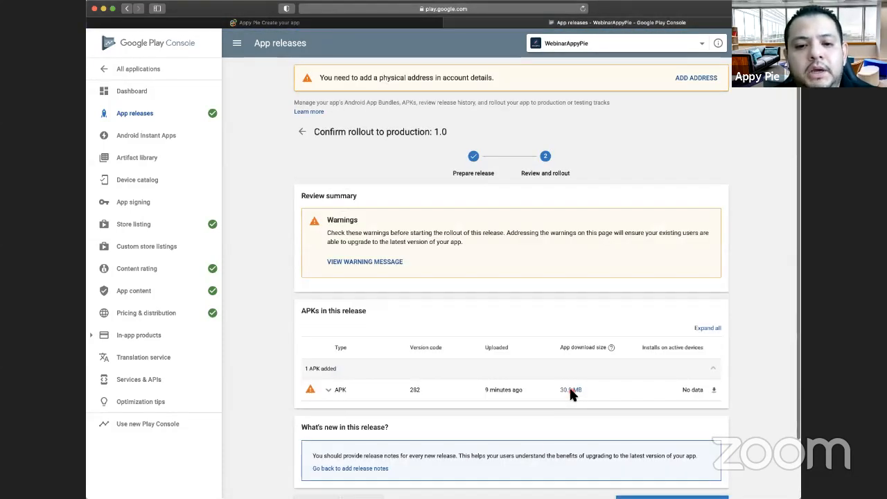
pyautogui.scroll(-3, 693, 423)
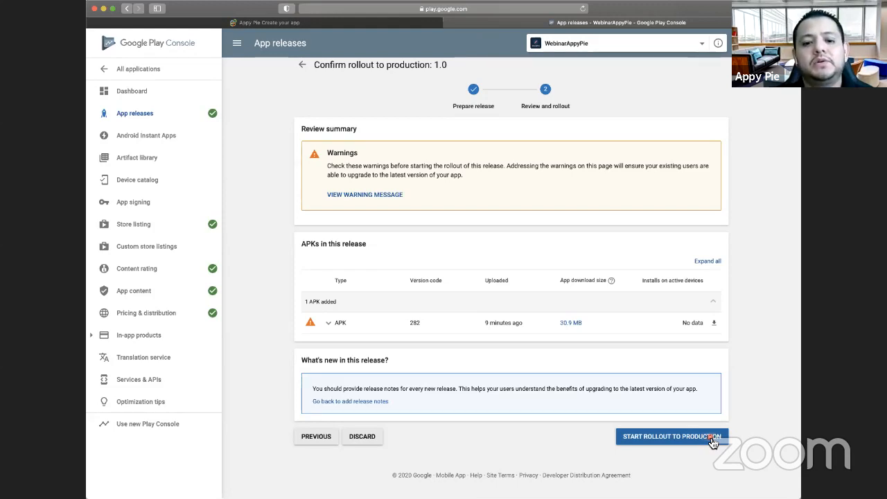
# - Switch to the Appy Pie publishing page to view its Contact Info section, and bring up the Ask Us Anything! slide in Keynote
pyautogui.click(402, 22)
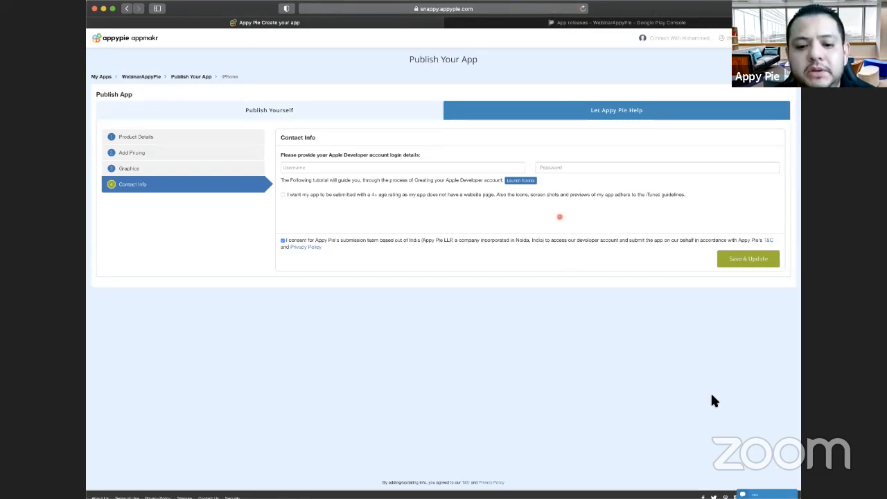
pyautogui.click(163, 153)
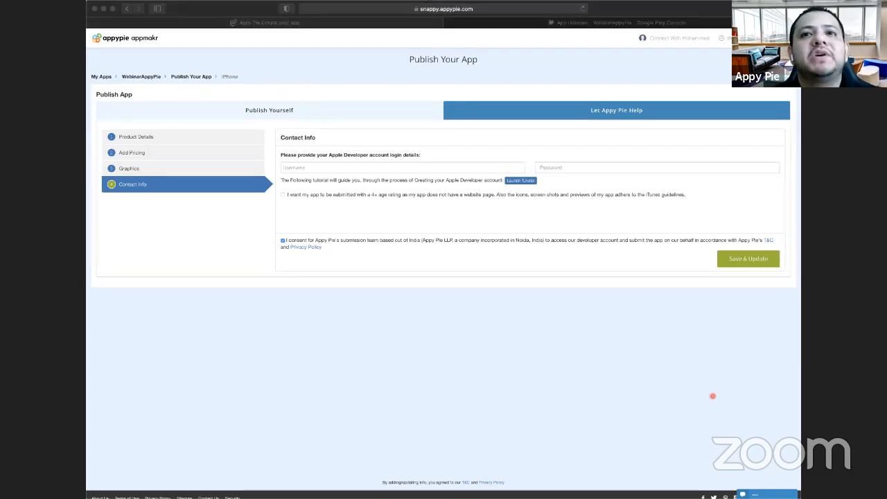
pyautogui.click(712, 397)
pyautogui.press('Down')
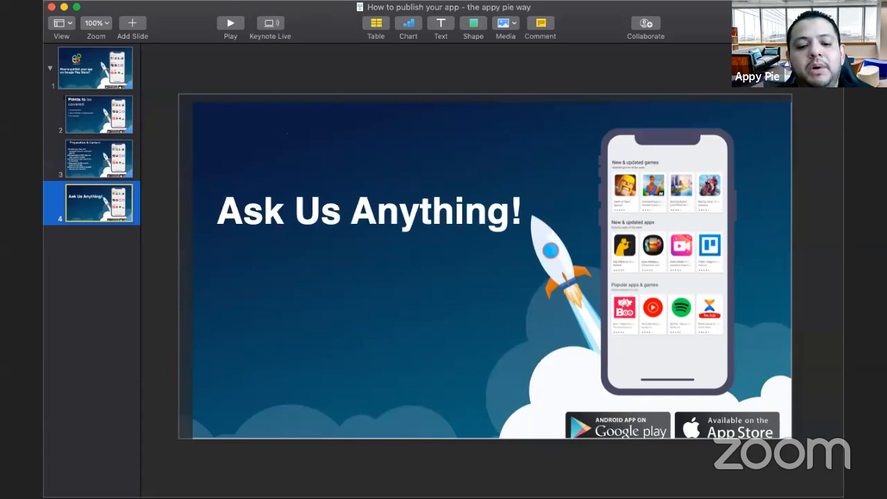